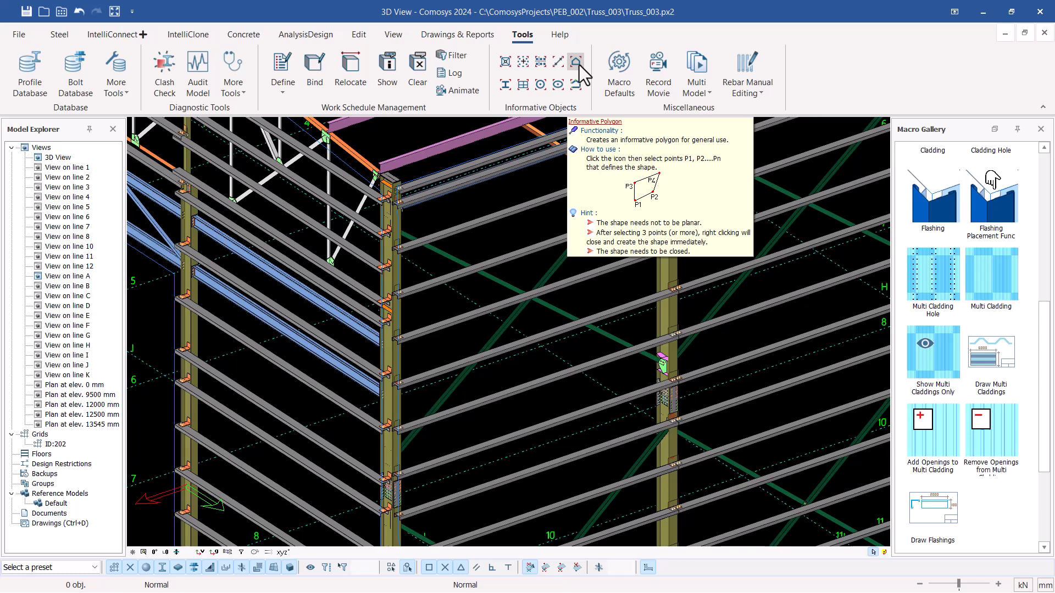
Examine the informative polygon outlines around the girts of the line K gable wall and the line 12 side wall
scroll(400, 203, "up", 6)
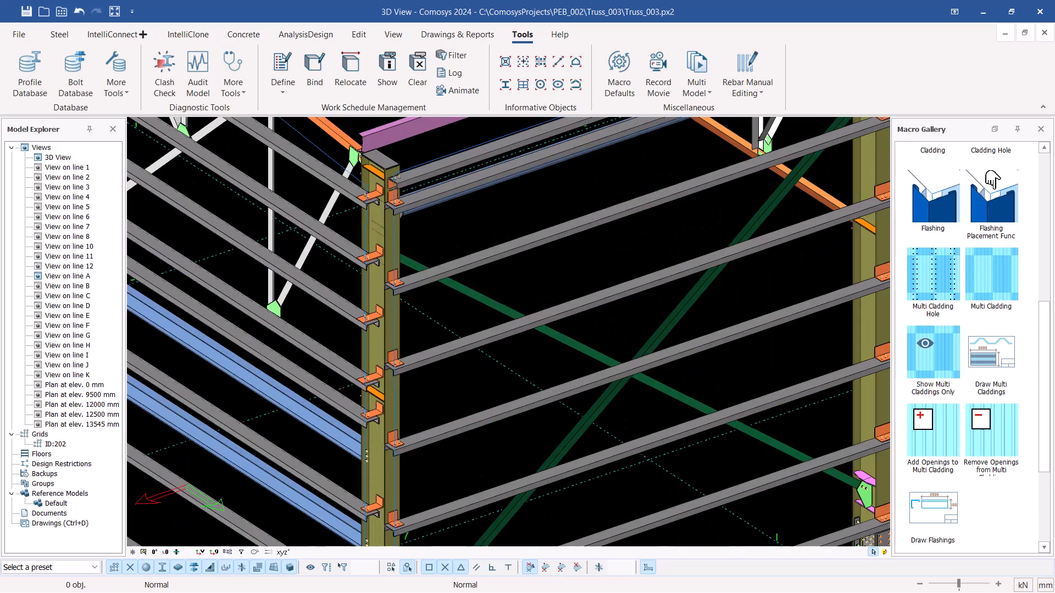
scroll(385, 200, "down", 3)
scroll(375, 210, "up", 6)
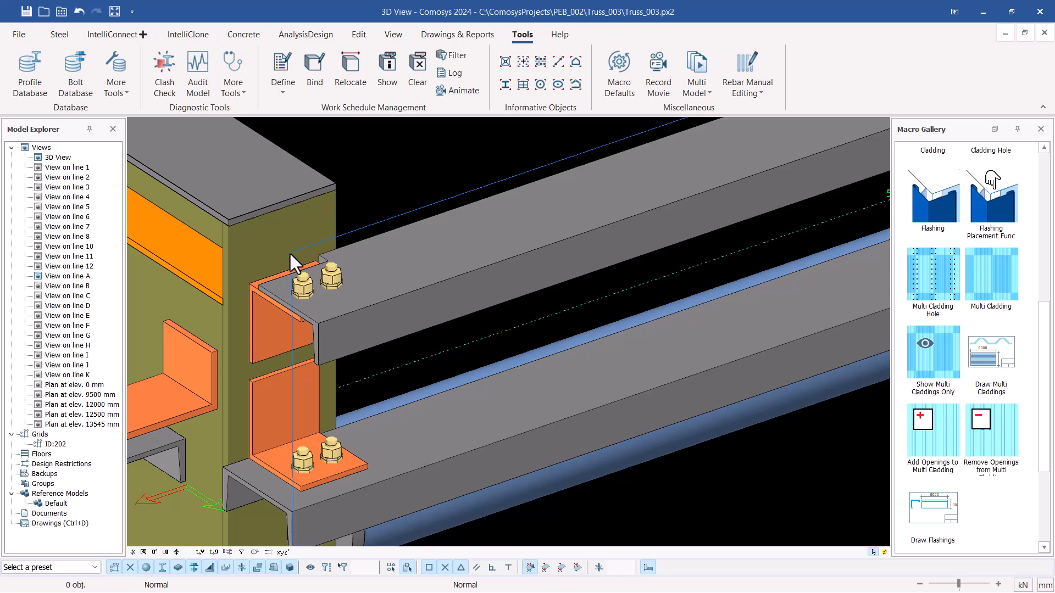
scroll(289, 252, "down", 5)
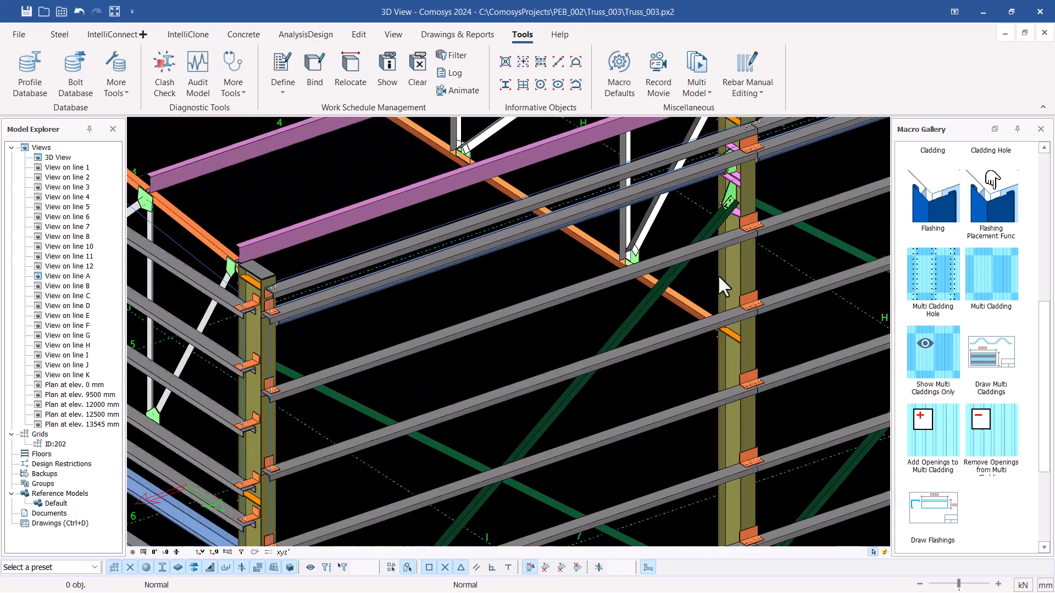
scroll(473, 254, "down", 2)
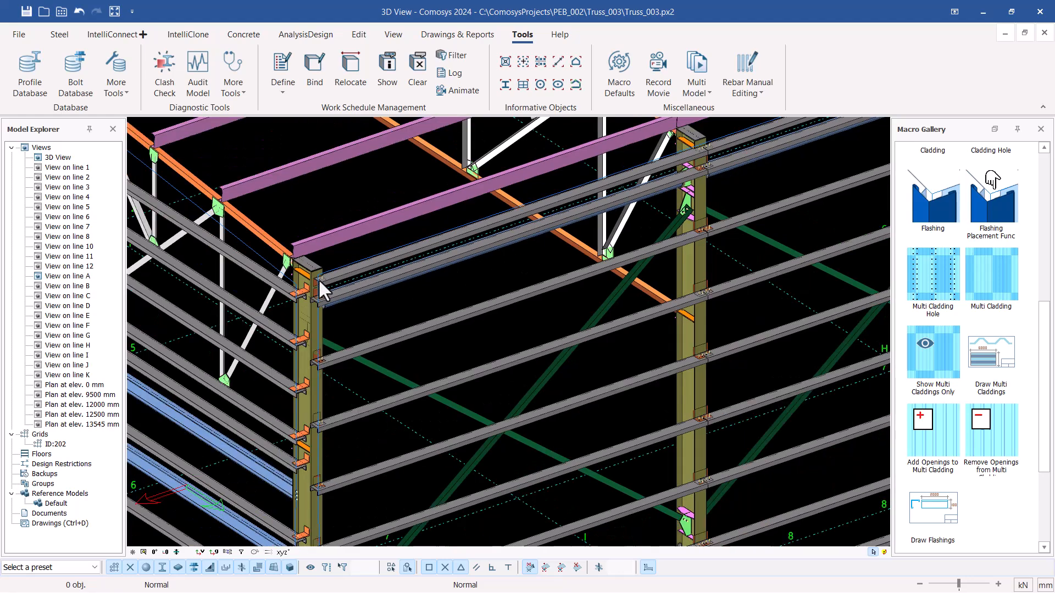
scroll(318, 279, "up", 5)
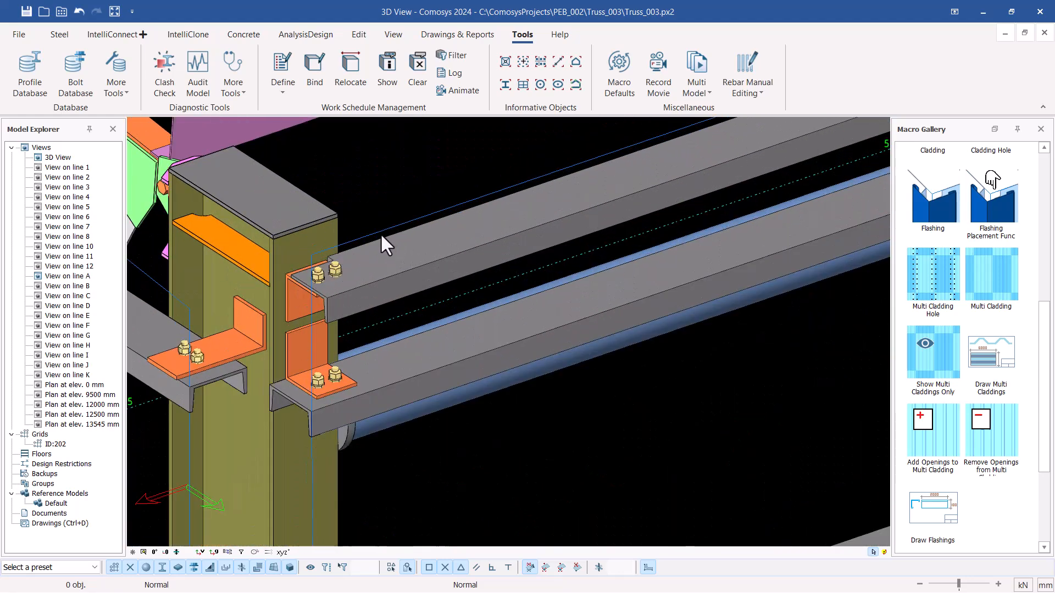
scroll(504, 270, "down", 8)
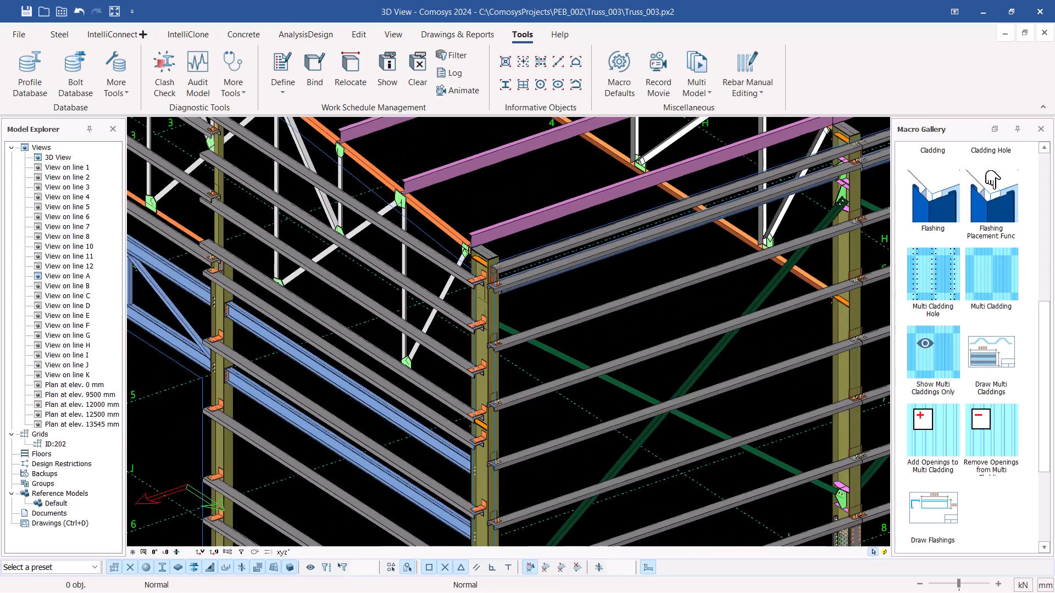
scroll(569, 309, "down", 6)
scroll(489, 233, "up", 5)
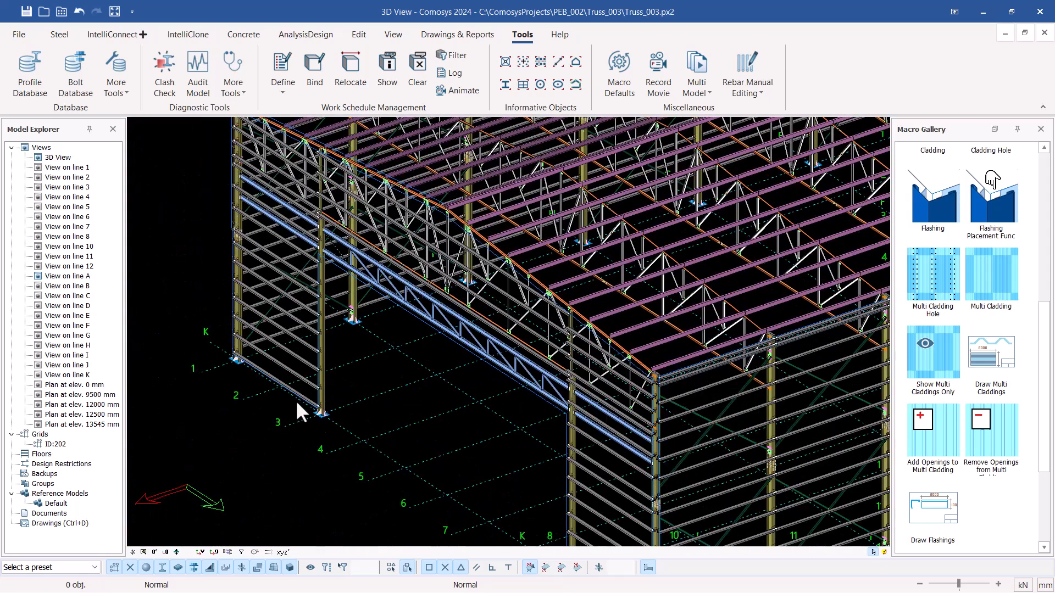
scroll(266, 254, "down", 4)
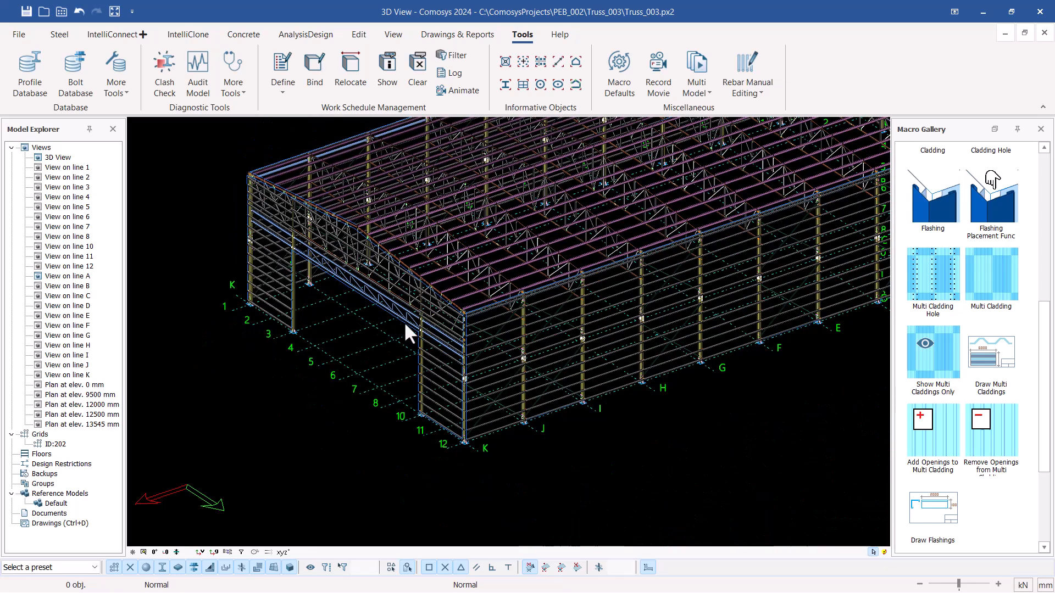
scroll(441, 400, "up", 2)
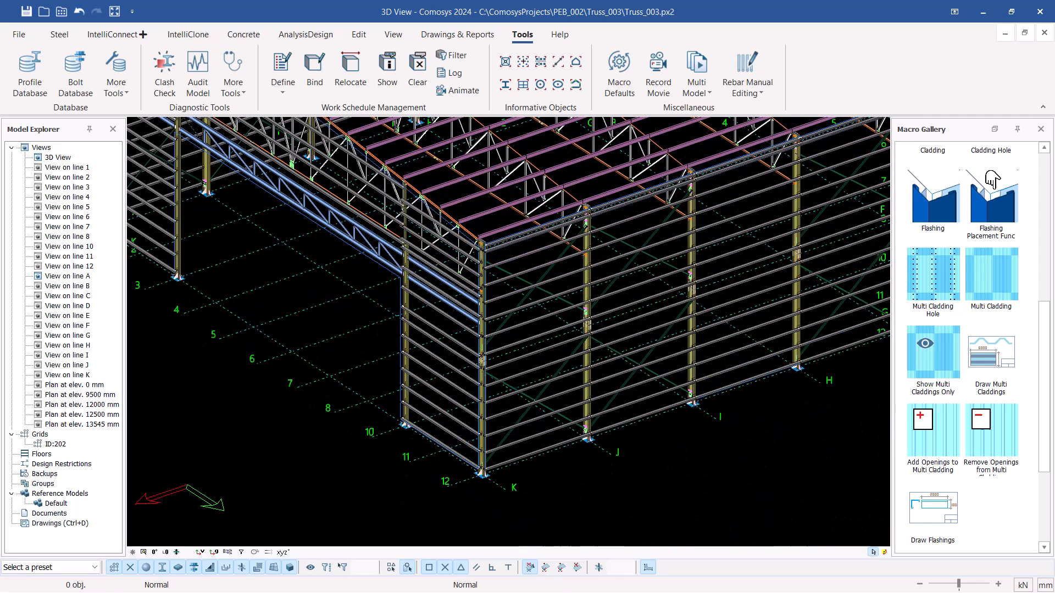
scroll(405, 337, "up", 3)
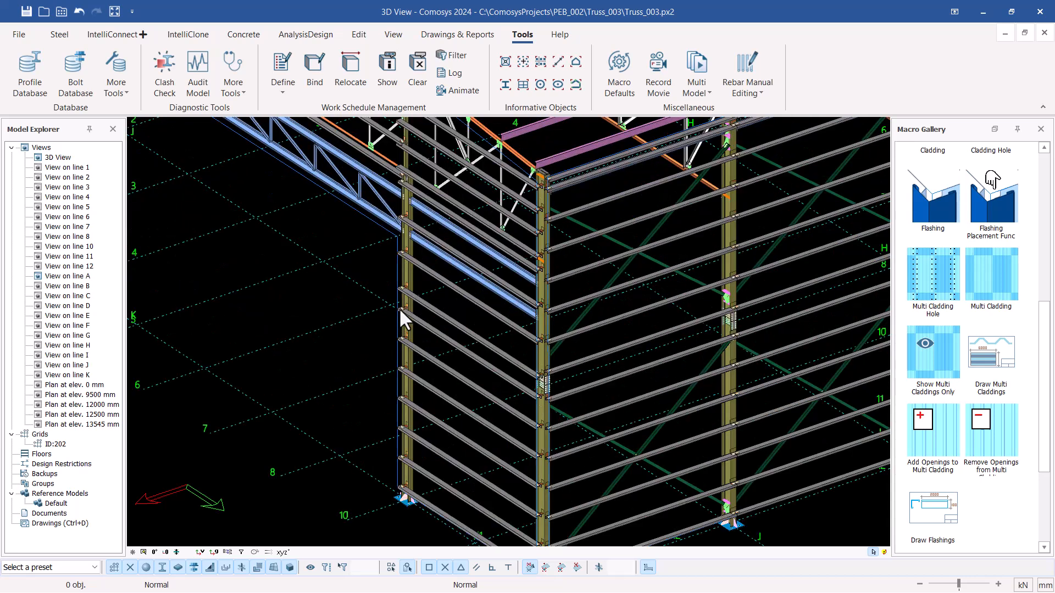
Check the informative shape properties and area of the polygon outlining the line K gable wall
left_click(396, 255)
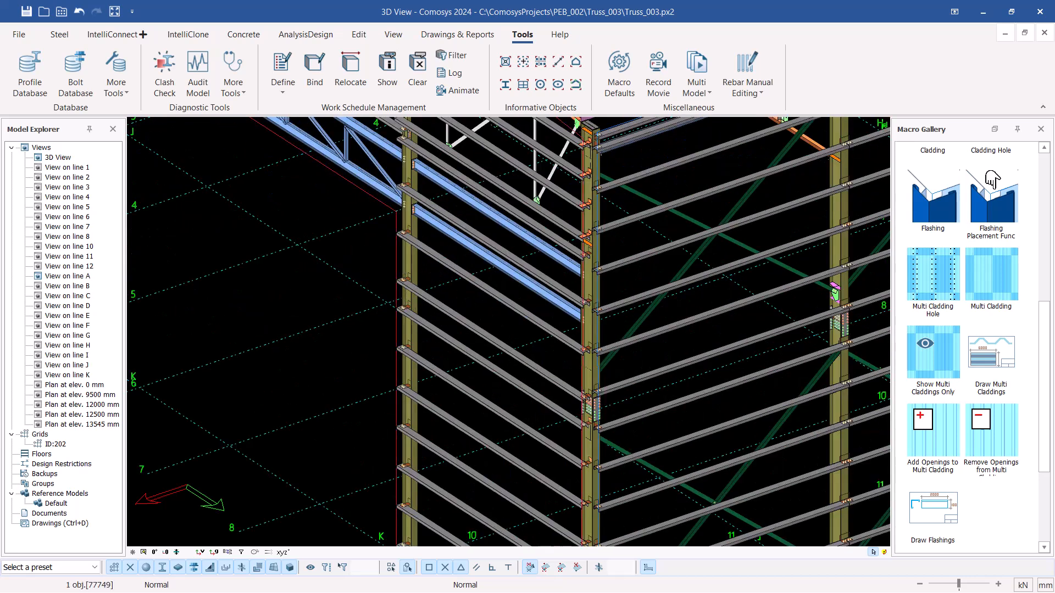
double_click(363, 267)
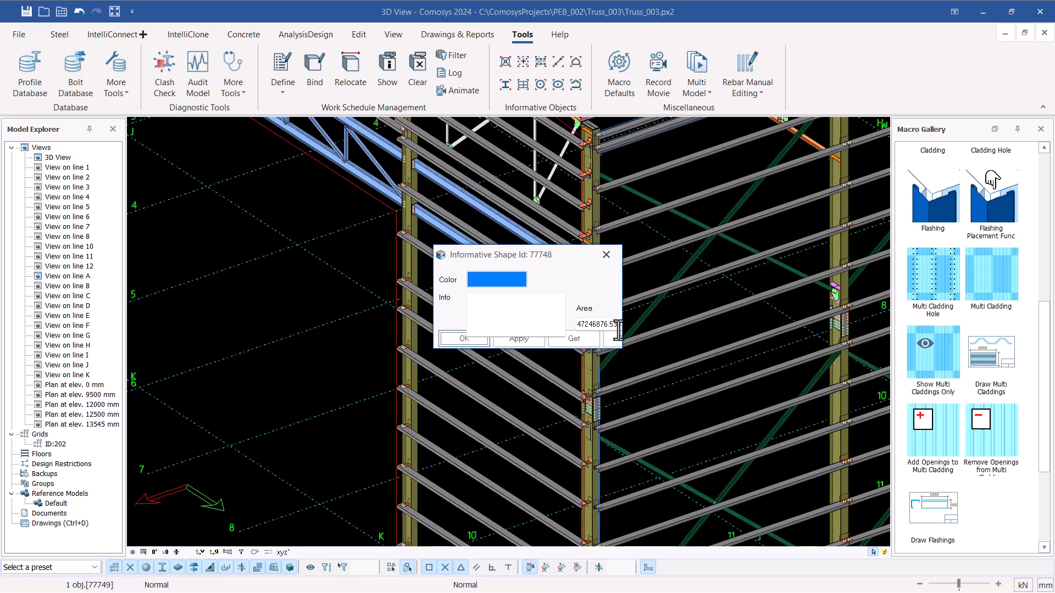
left_click(607, 254)
Check the informative shape properties and area of the polygon outlining the line 12 side wall
scroll(594, 268, "down", 2)
scroll(563, 270, "up", 5)
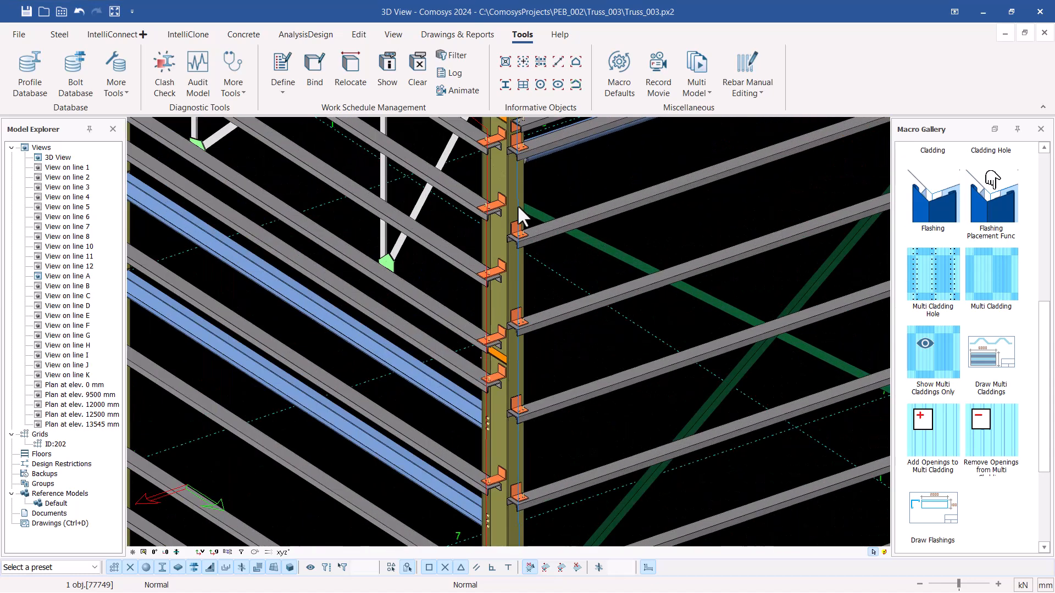
left_click(518, 208)
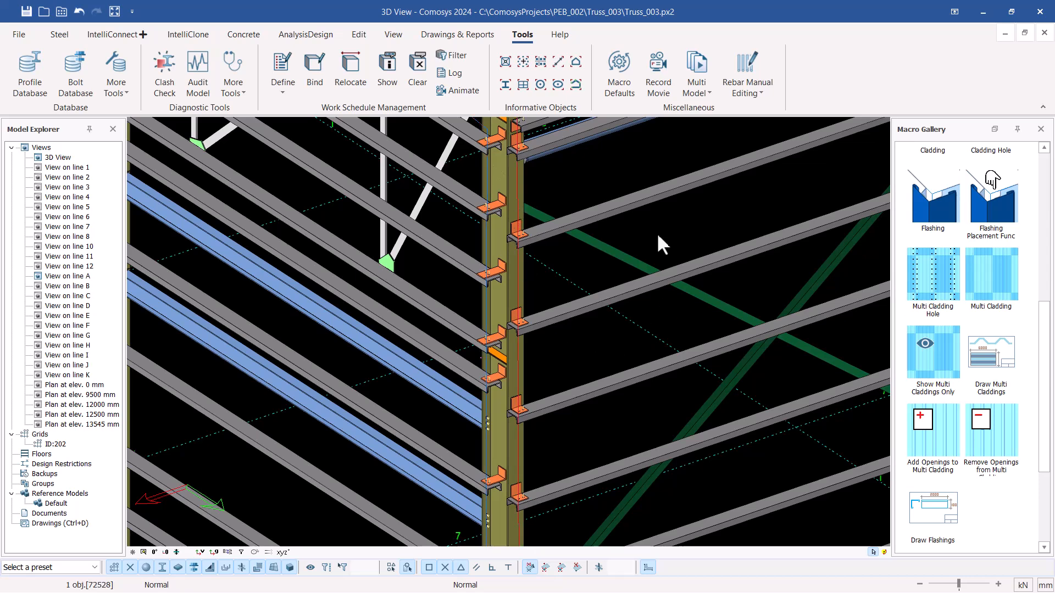
double_click(588, 306)
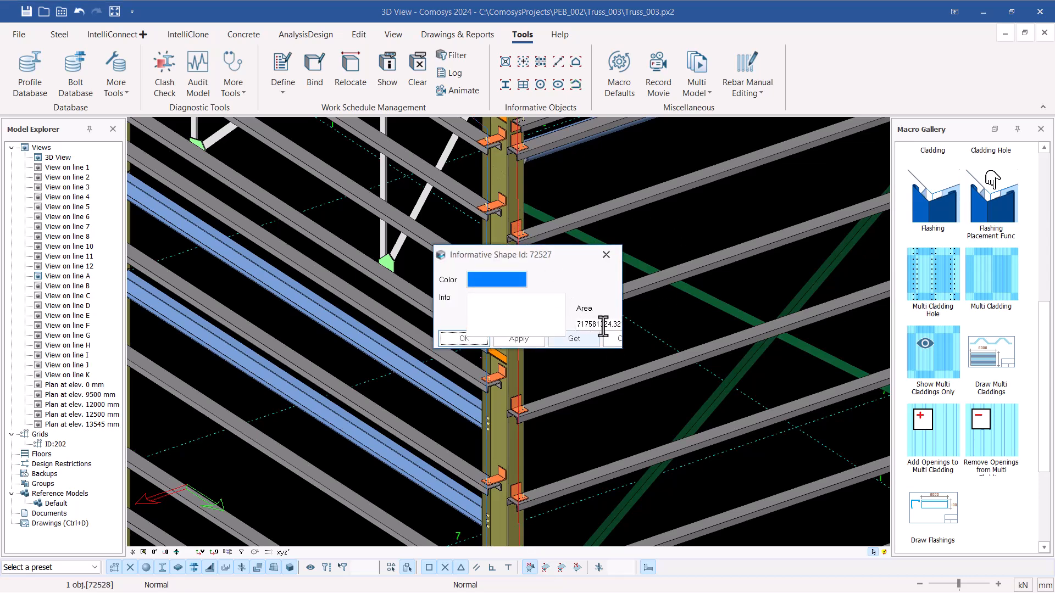
left_click(606, 255)
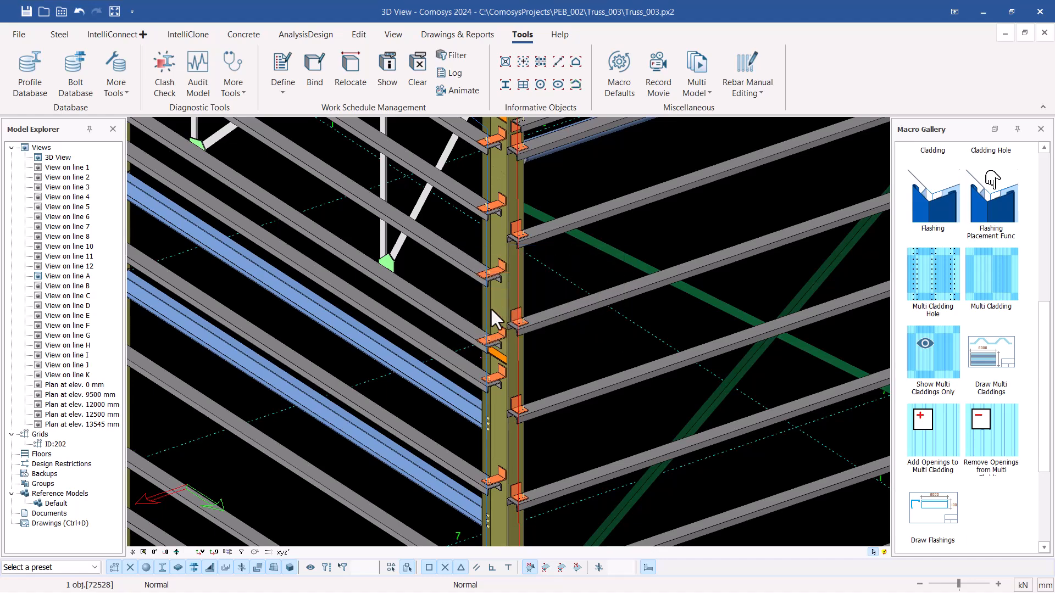
Start the Multi Cladding macro and choose the gable wall polygon on line K as its shape
scroll(494, 304, "down", 5)
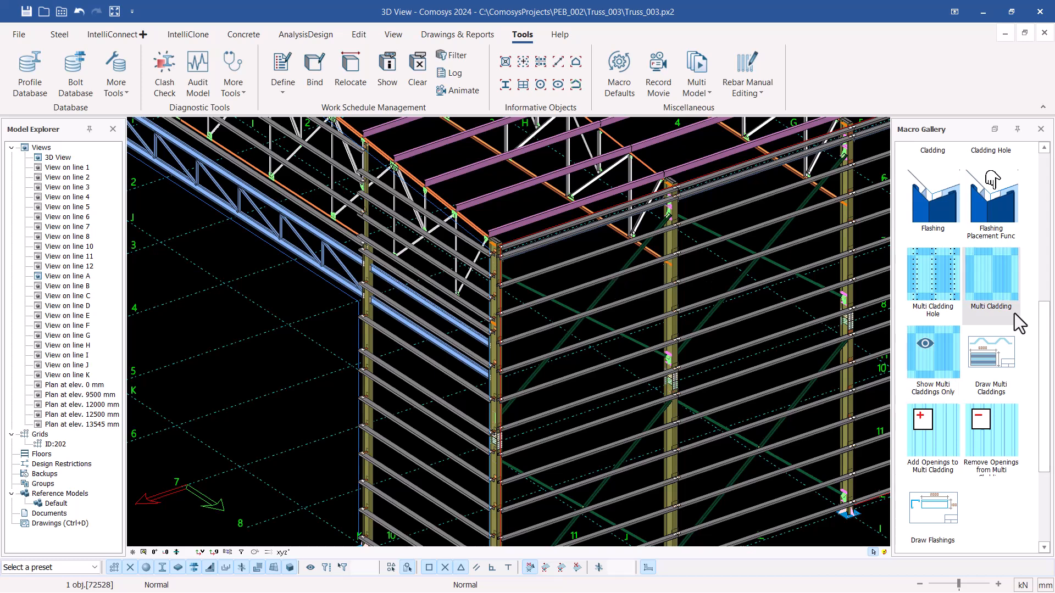
left_click(993, 281)
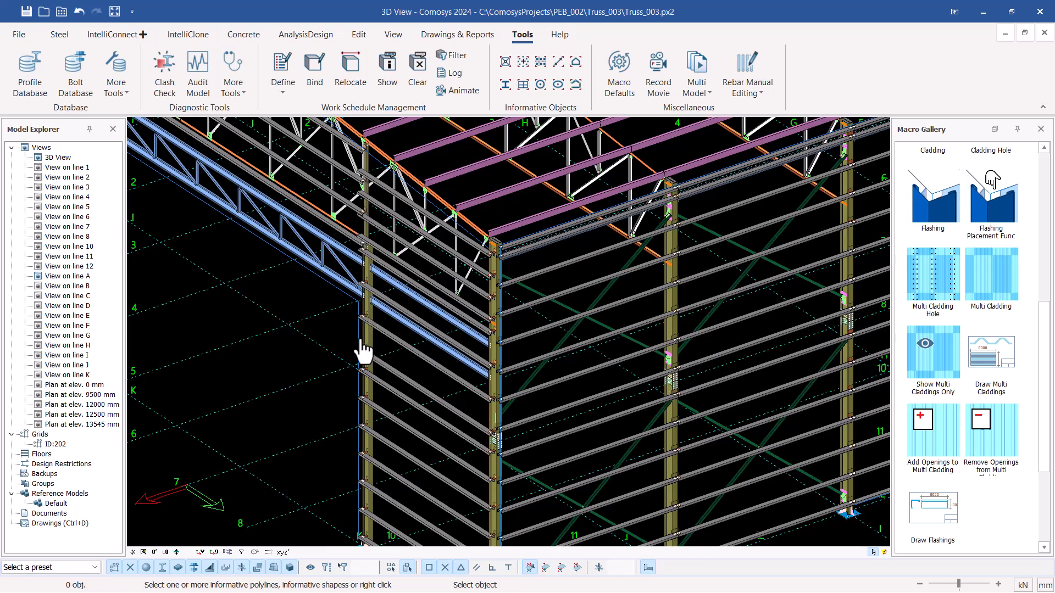
scroll(362, 352, "up", 2)
scroll(384, 431, "down", 3)
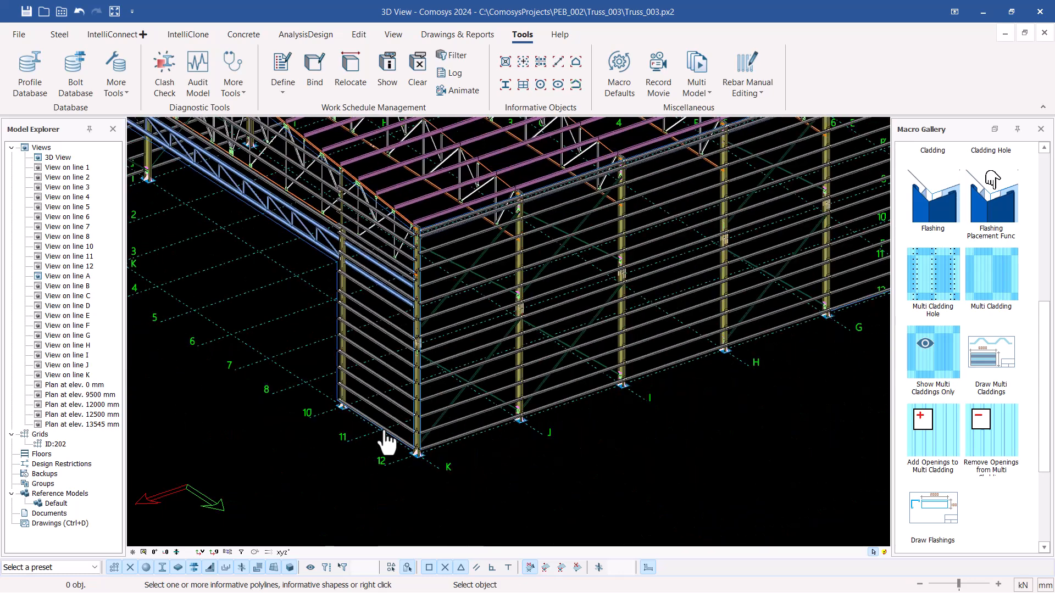
scroll(413, 461, "up", 3)
scroll(413, 460, "up", 1)
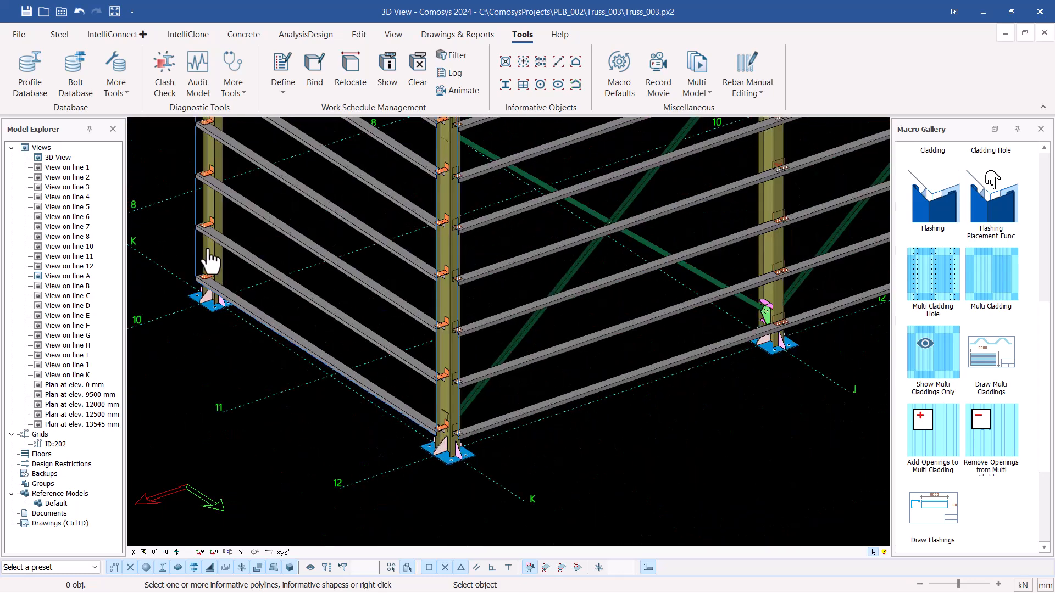
scroll(193, 253, "down", 1)
scroll(388, 419, "up", 2)
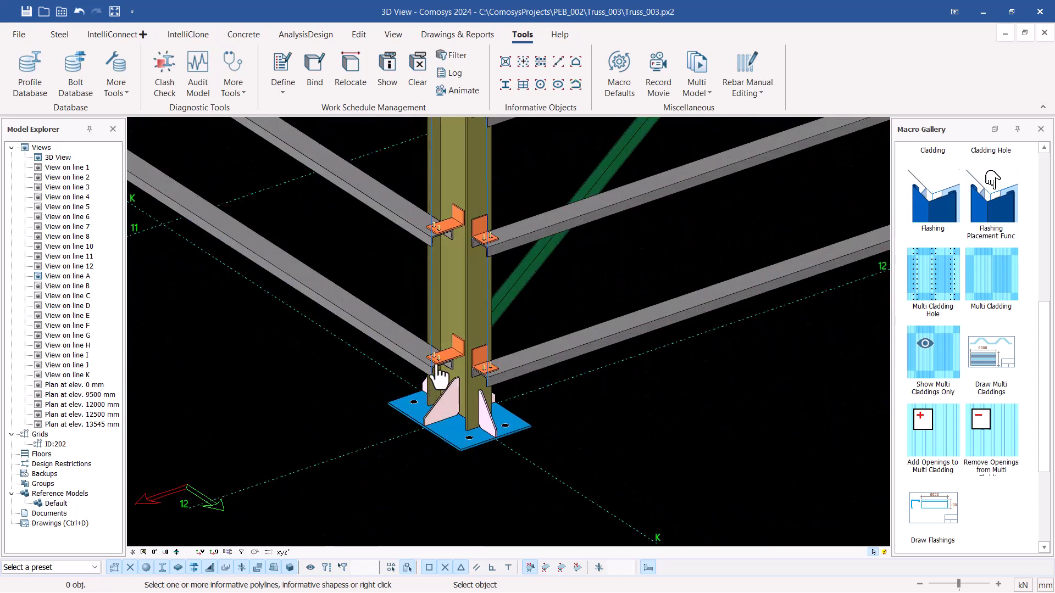
scroll(436, 320, "up", 1)
left_click(430, 308)
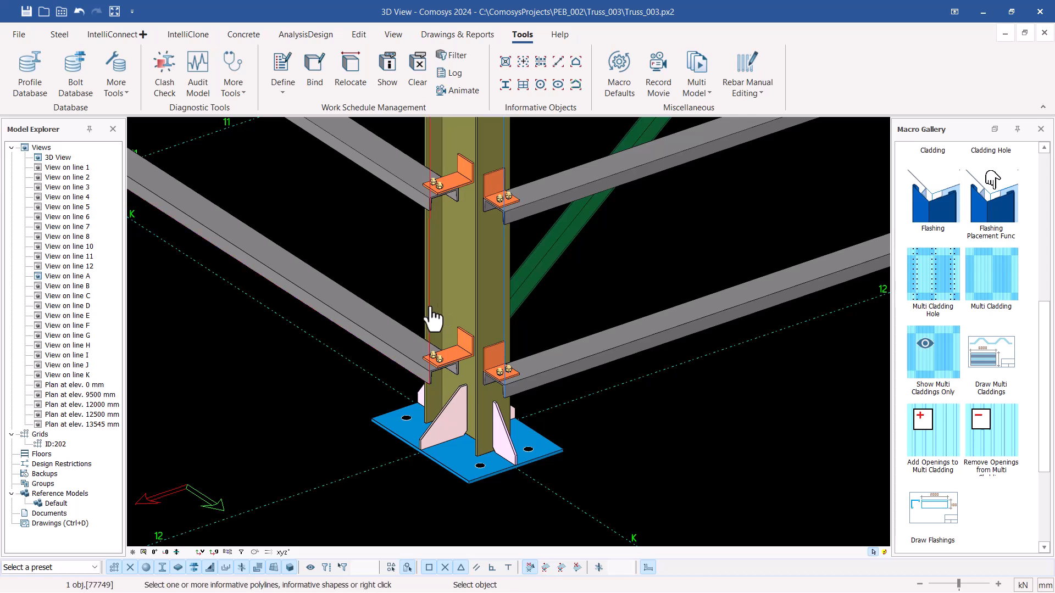
right_click(349, 252)
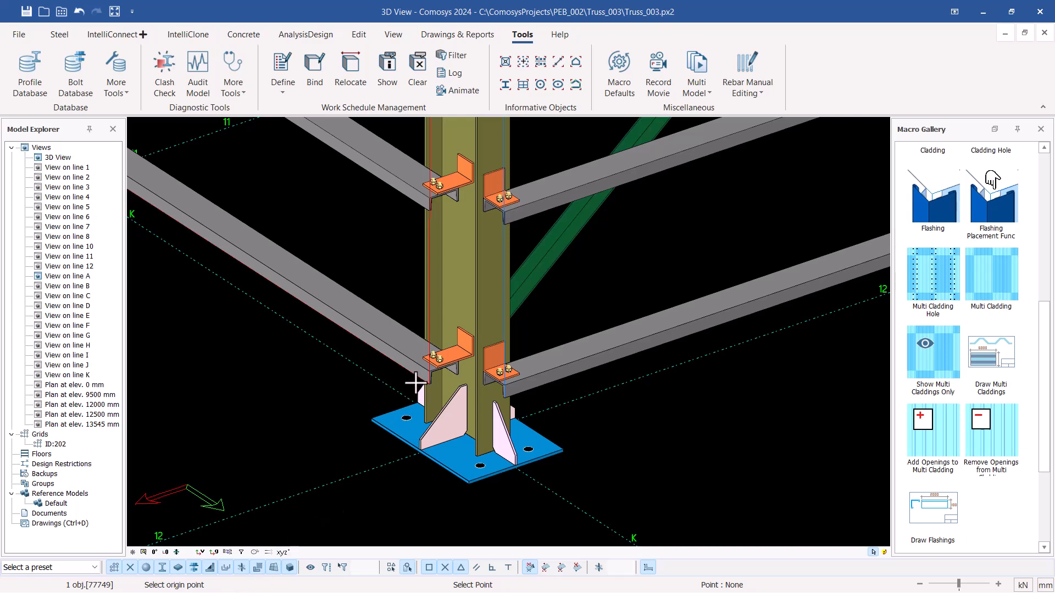
Set the cladding origin at the gable polygon's lower corner, at the end of the lowest girt beside column K/12
scroll(416, 383, "up", 1)
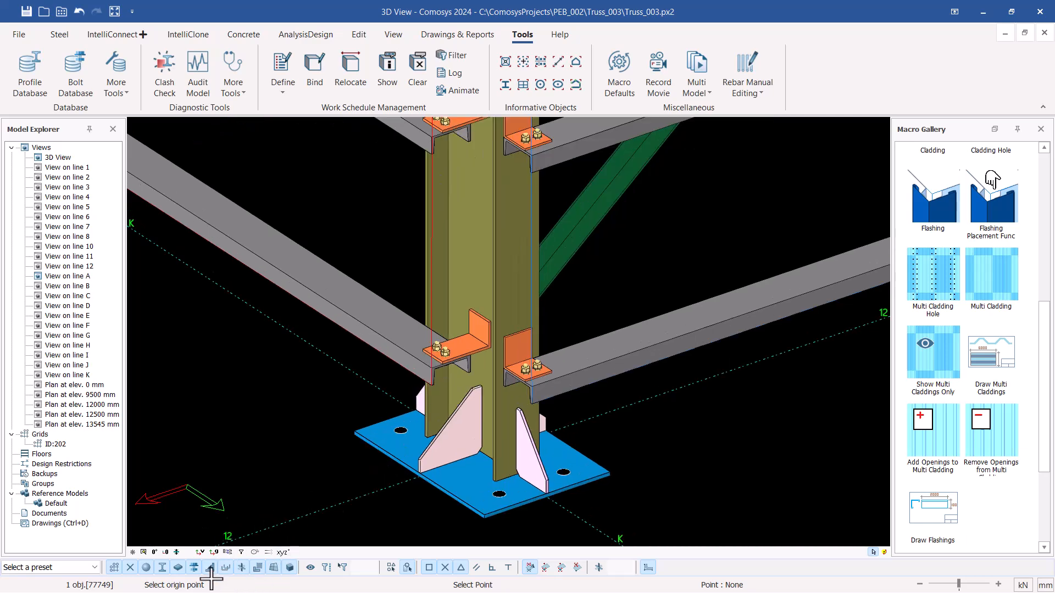
scroll(189, 577, "up", 1)
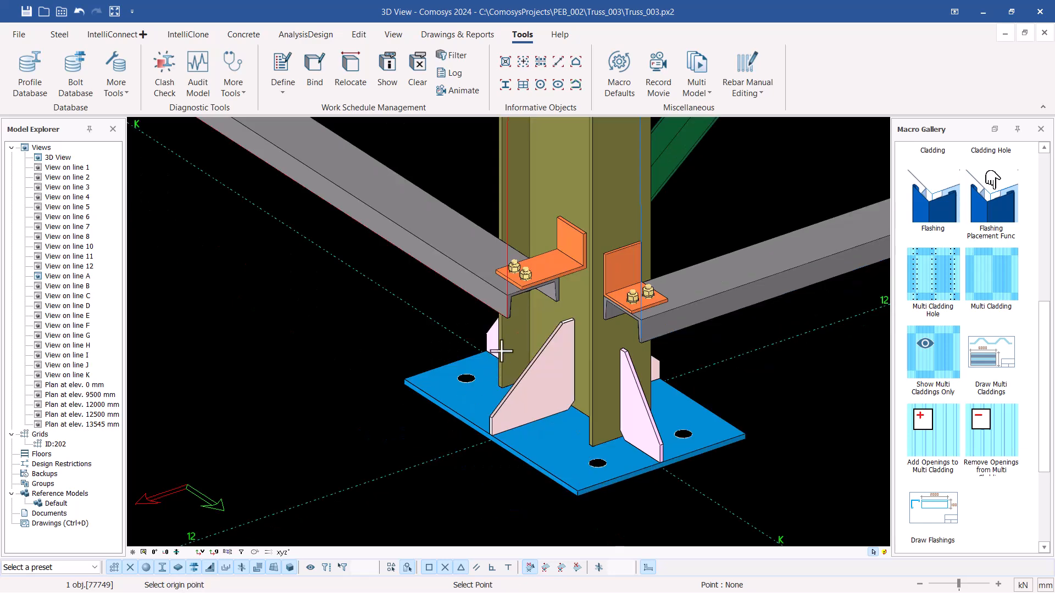
scroll(513, 315, "up", 1)
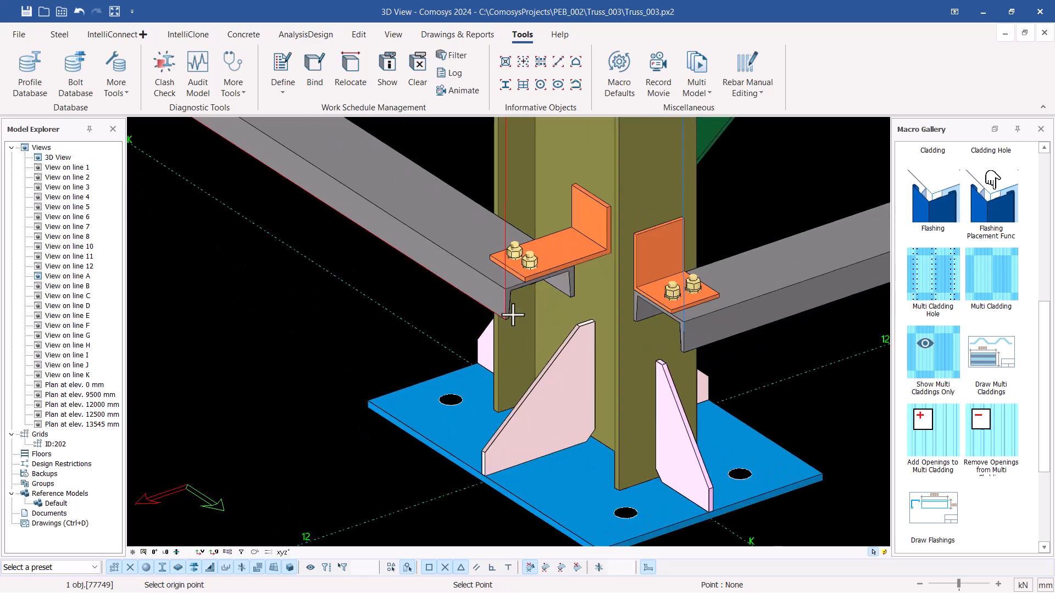
scroll(512, 315, "up", 1)
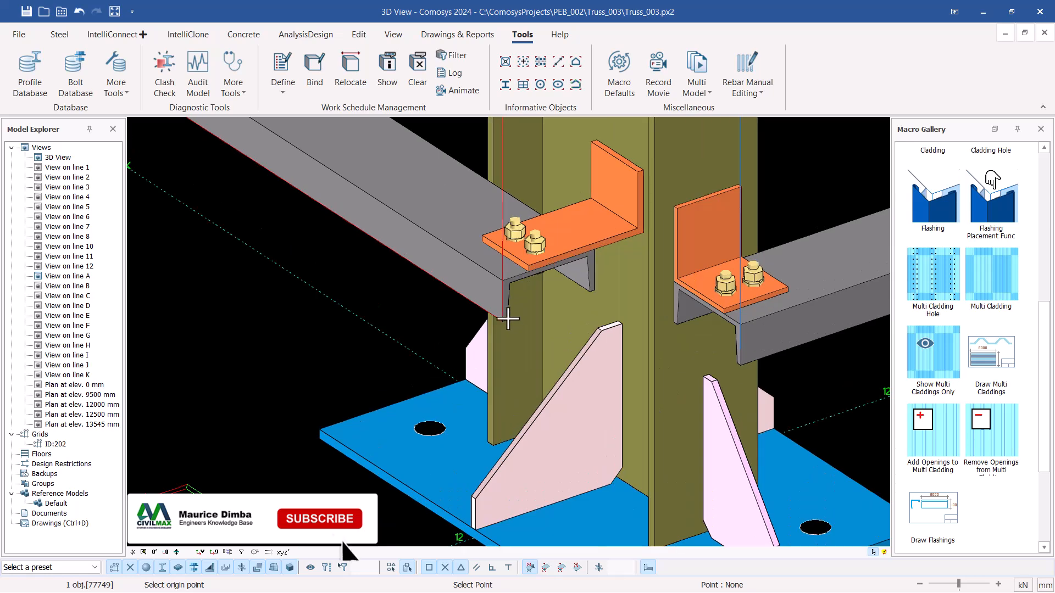
scroll(508, 318, "up", 1)
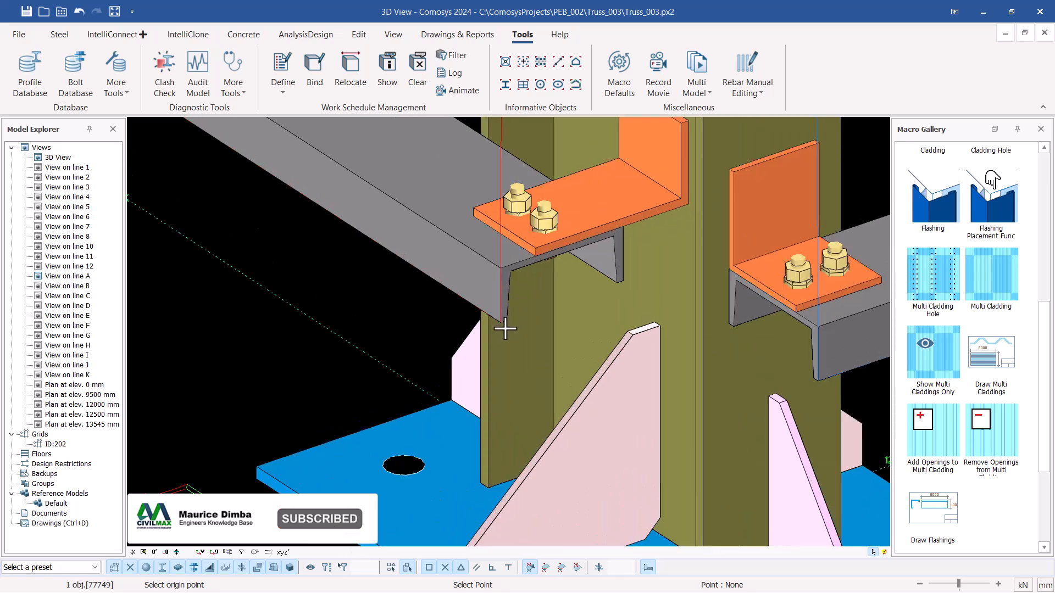
scroll(501, 324, "up", 1)
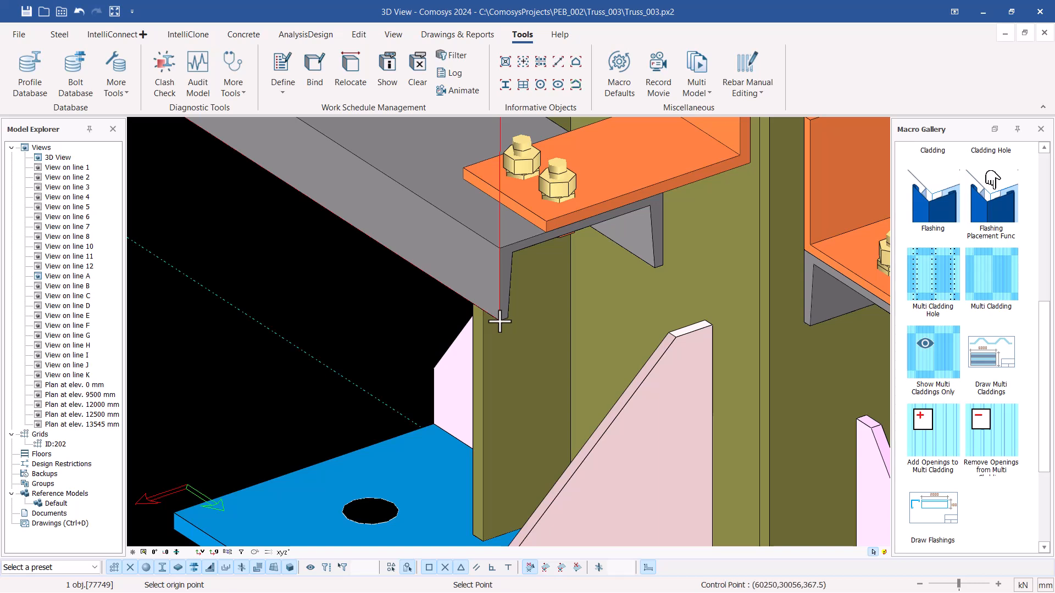
key("Escape")
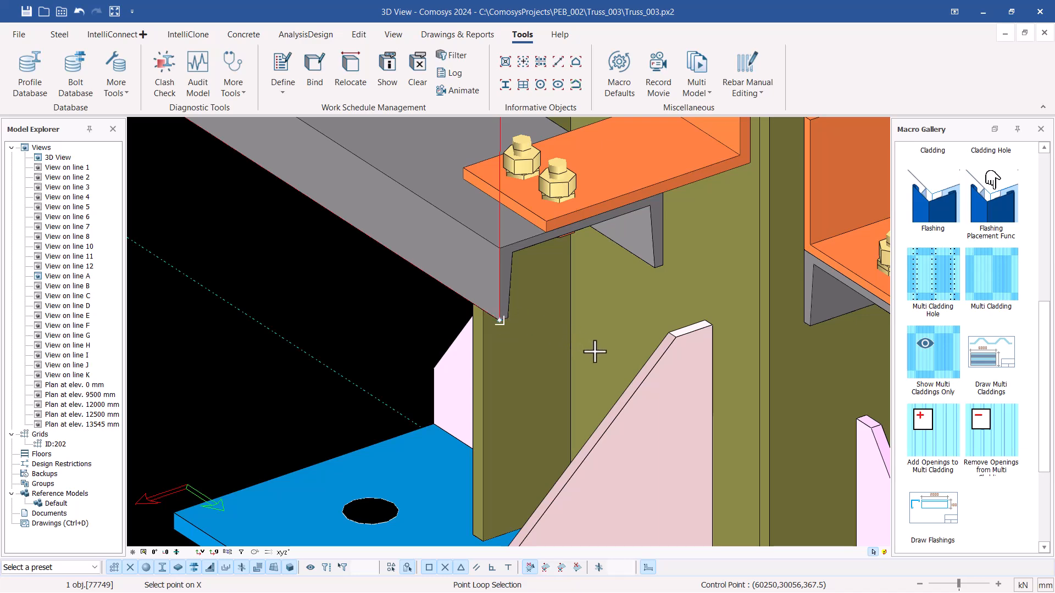
Set the cladding's X-direction point at the lower corner of the lowest girt's far end, beside column K/10
scroll(597, 352, "down", 1)
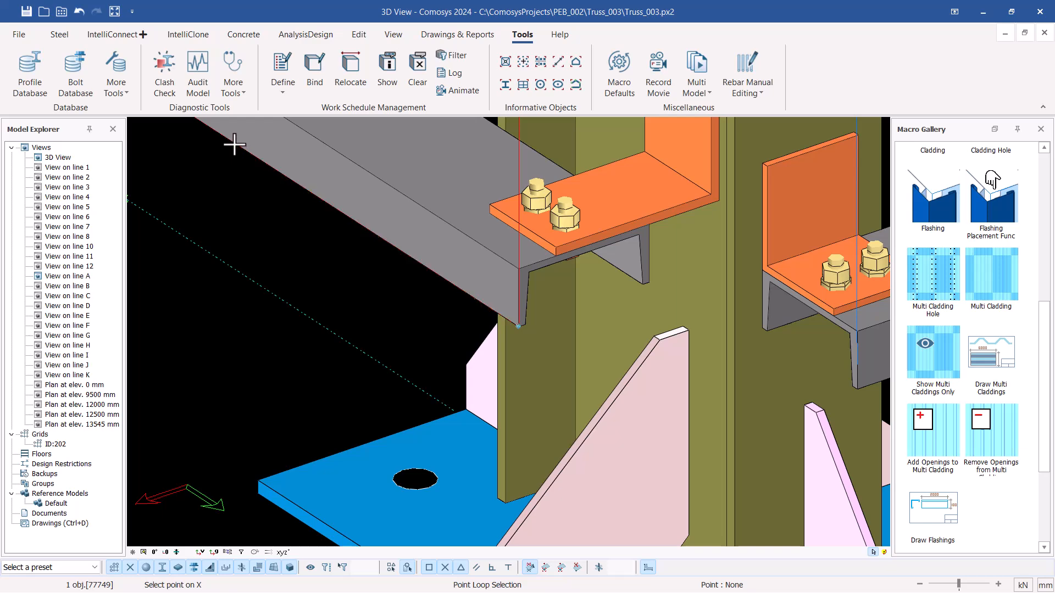
scroll(593, 325, "down", 3)
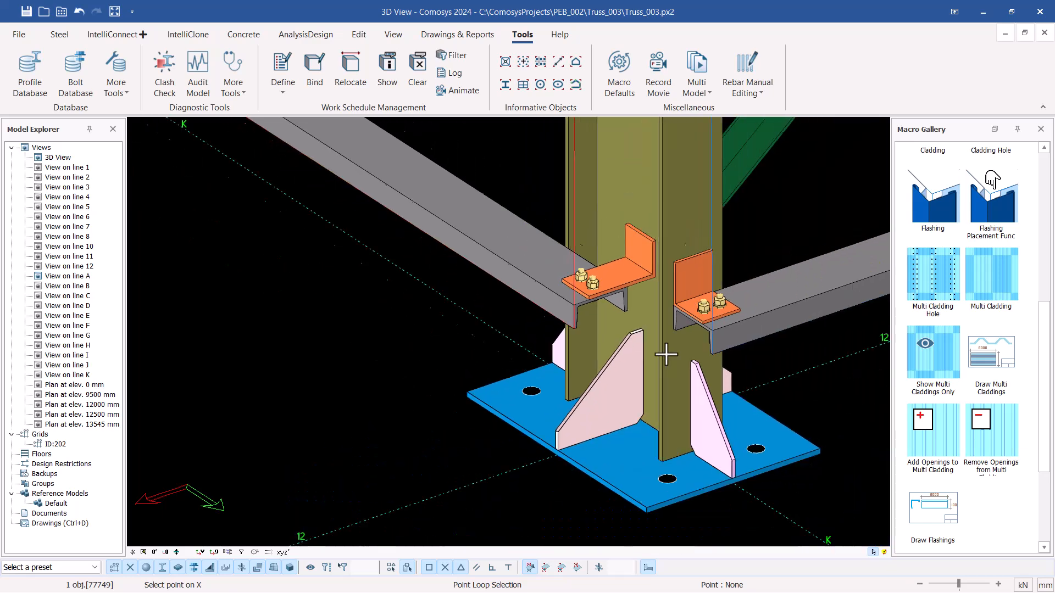
scroll(676, 360, "down", 1)
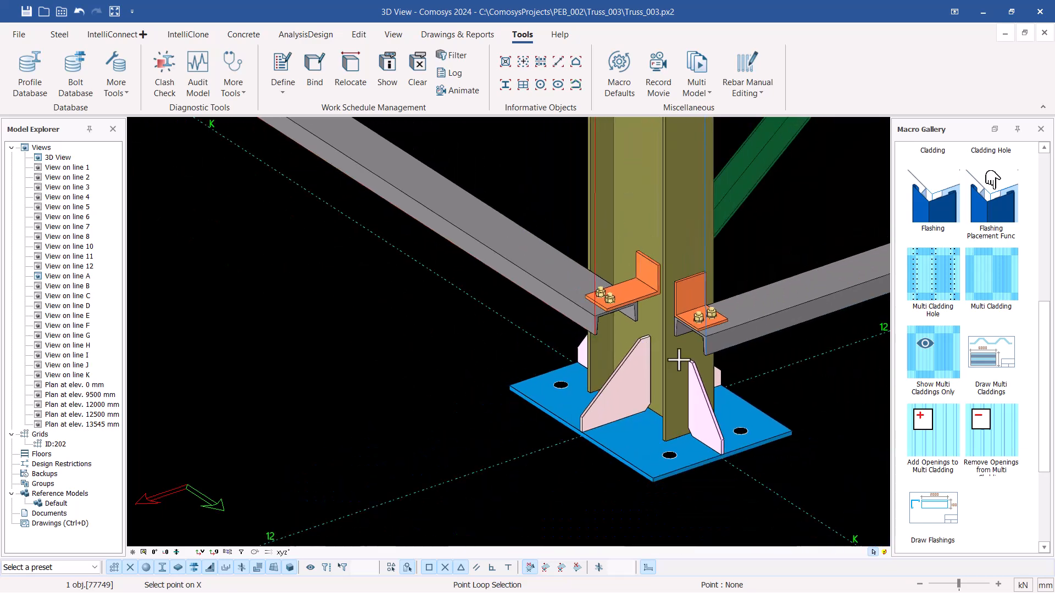
scroll(679, 361, "down", 1)
scroll(409, 212, "down", 1)
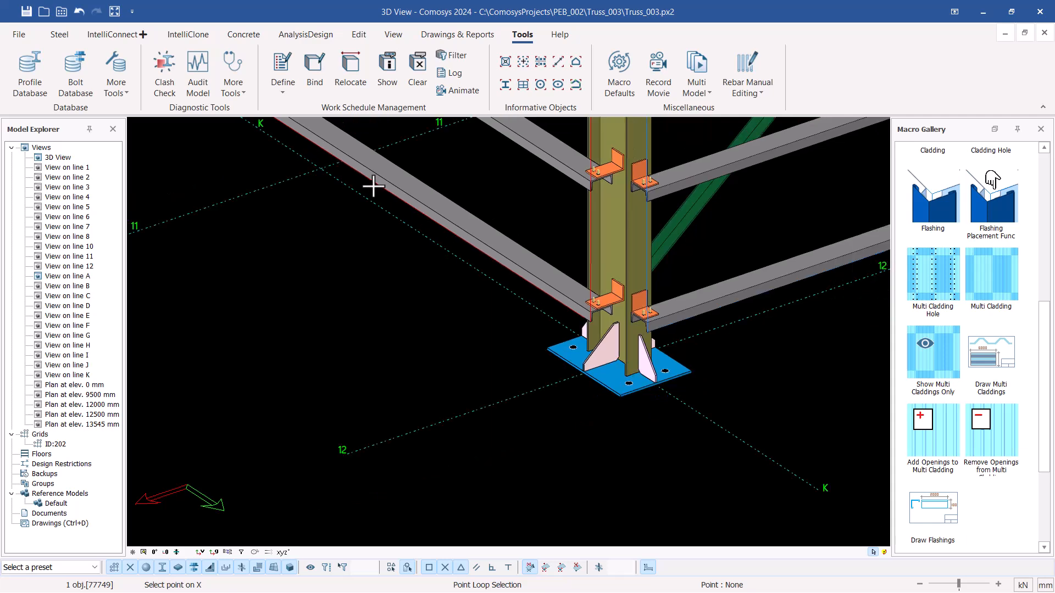
scroll(372, 183, "up", 1)
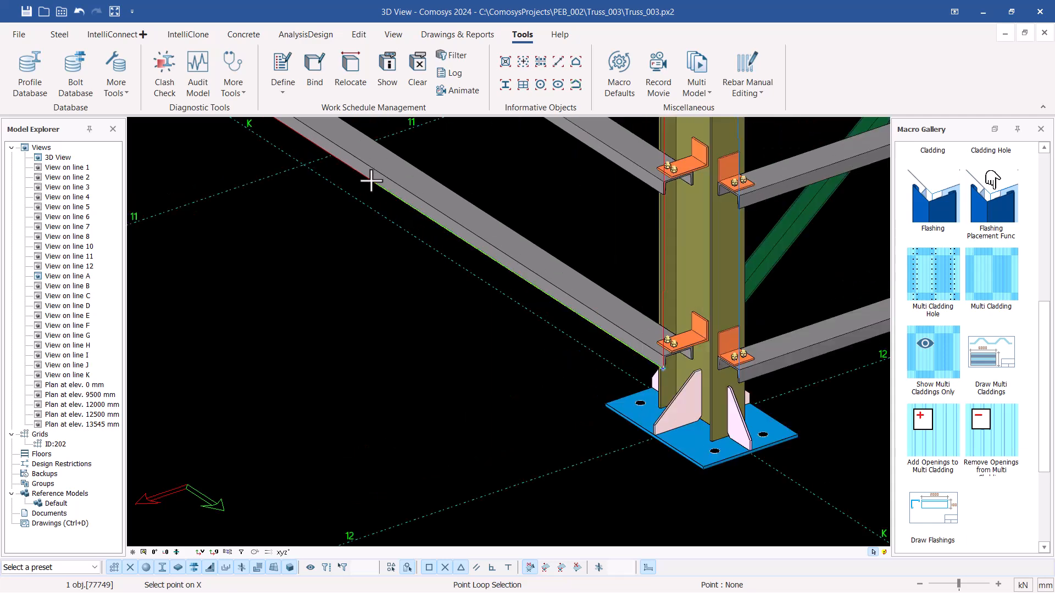
scroll(549, 281, "down", 4)
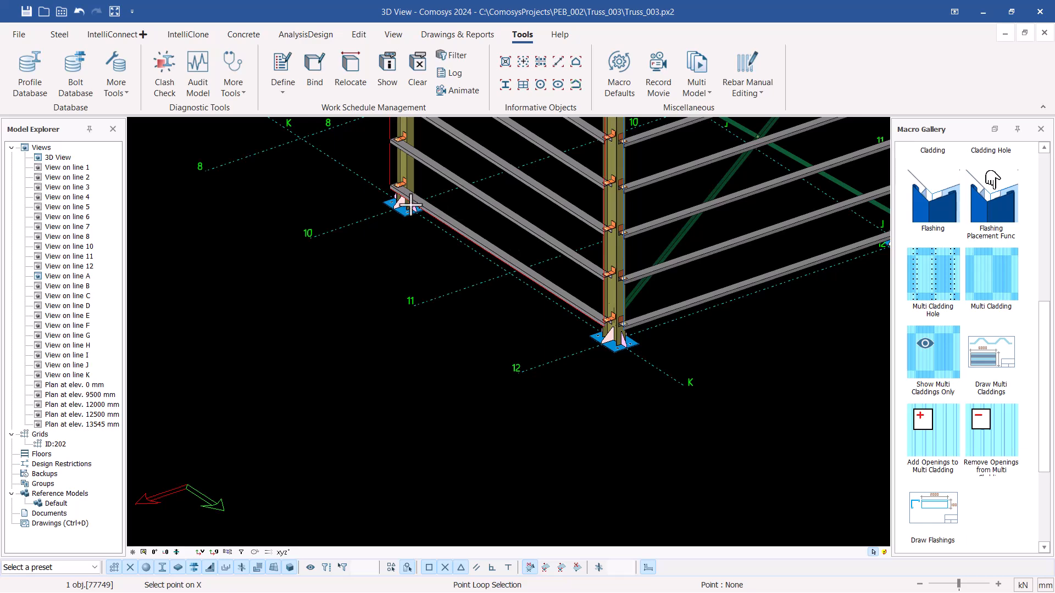
scroll(406, 199, "up", 1)
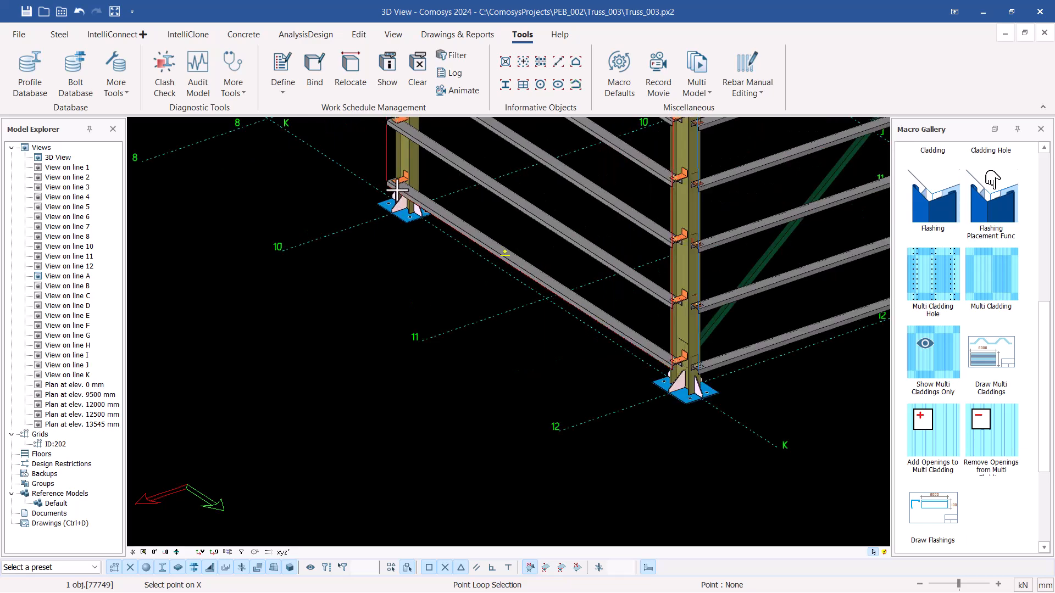
scroll(395, 186, "up", 1)
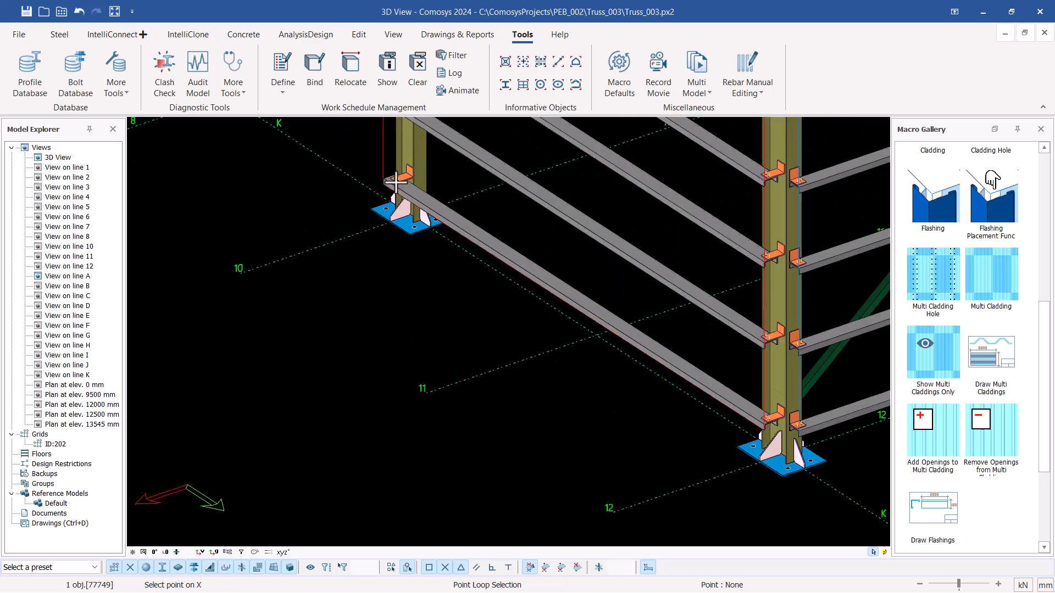
scroll(387, 185, "up", 1)
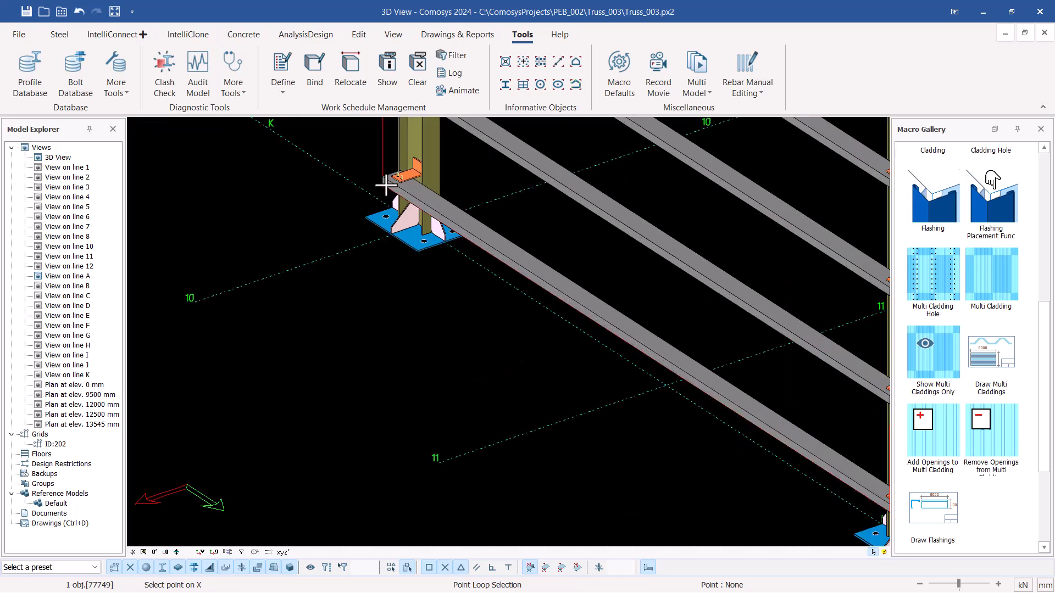
scroll(386, 185, "up", 1)
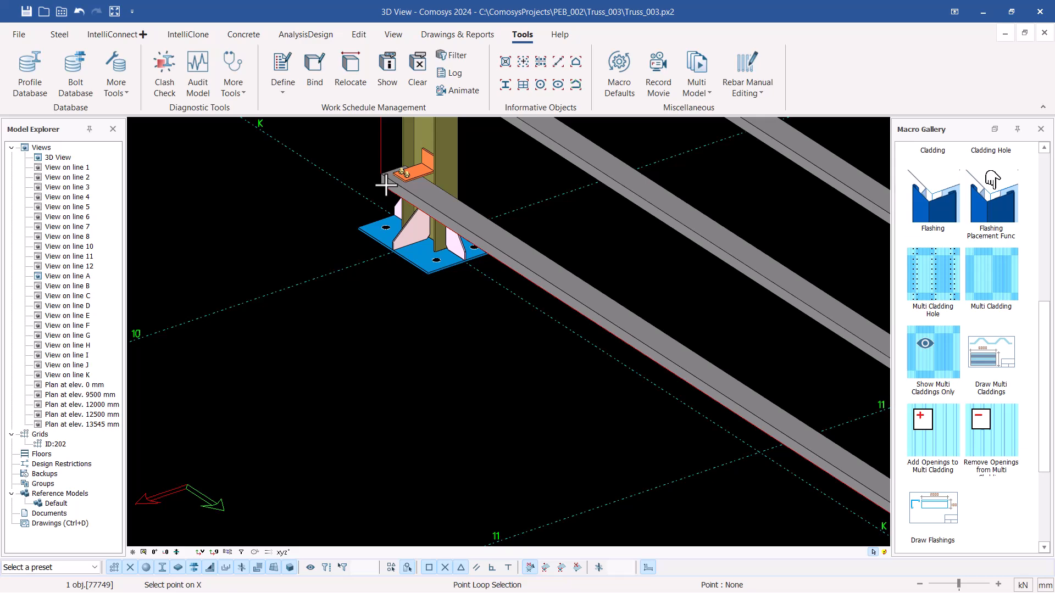
scroll(386, 185, "up", 1)
scroll(386, 185, "up", 3)
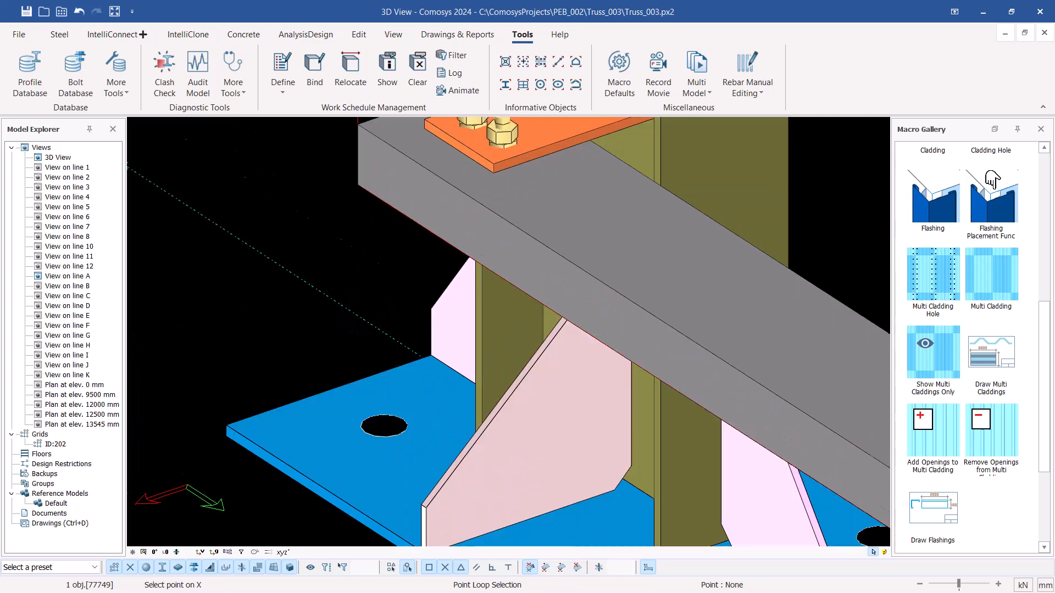
left_click(359, 186)
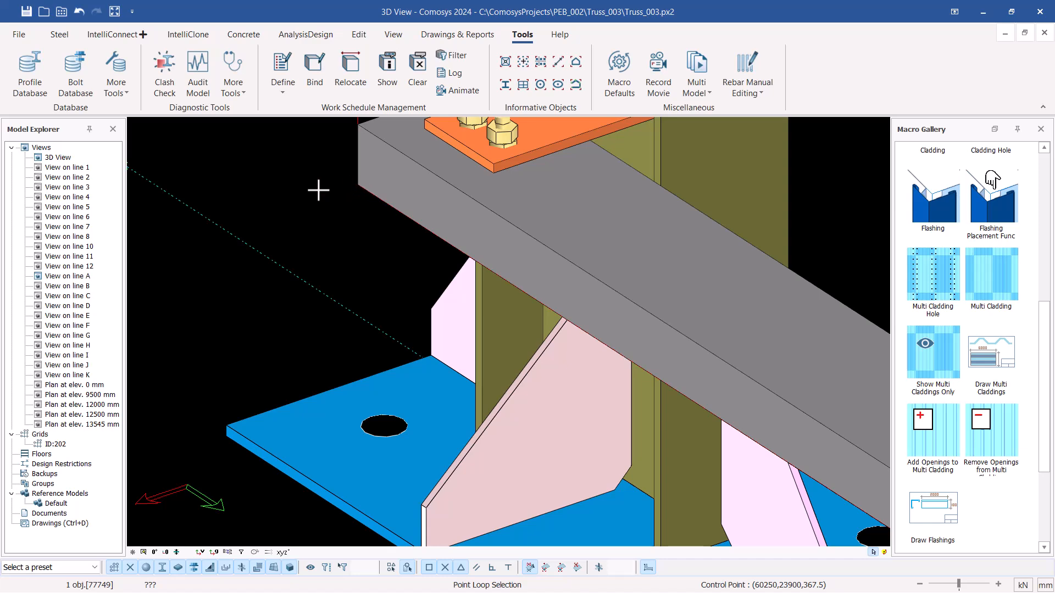
Set the Y-direction point at the upper corner of the lowest girt's end beside column K/12 and finish the gable wall cladding
scroll(318, 190, "down", 2)
scroll(328, 187, "down", 2)
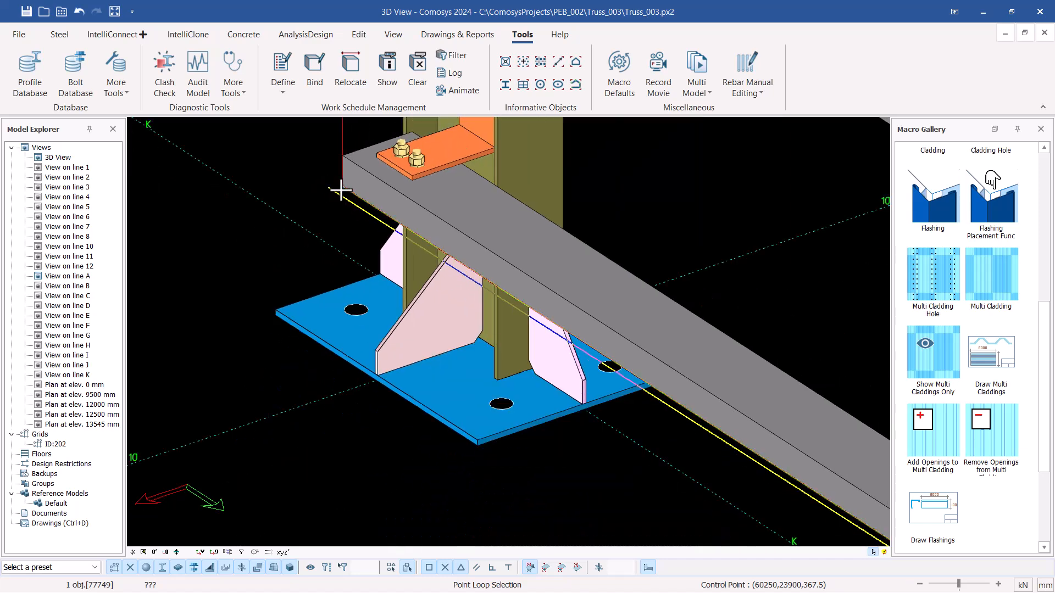
scroll(341, 190, "down", 2)
scroll(427, 205, "down", 1)
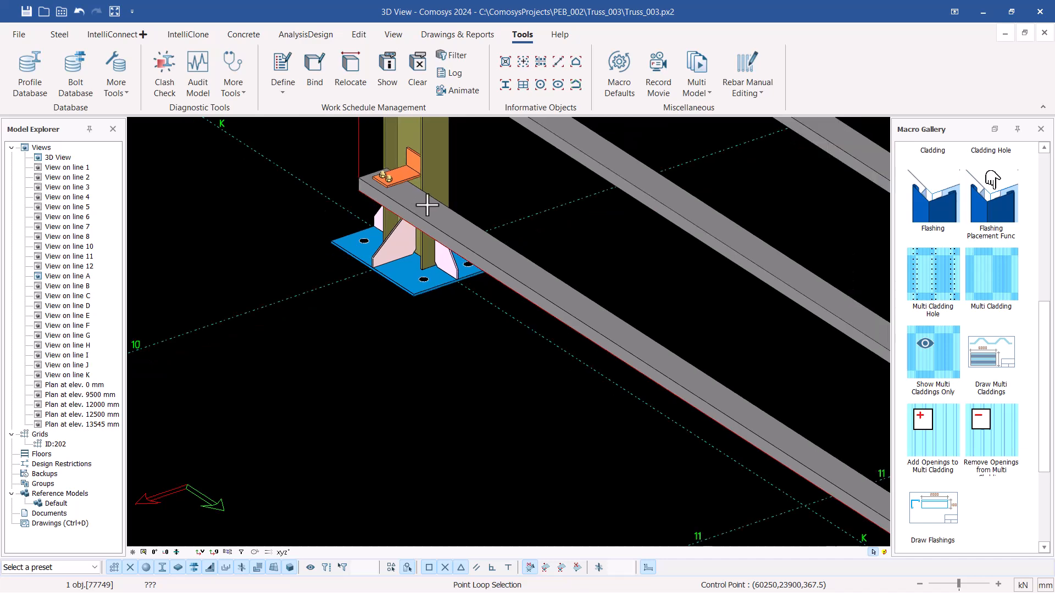
scroll(428, 207, "down", 2)
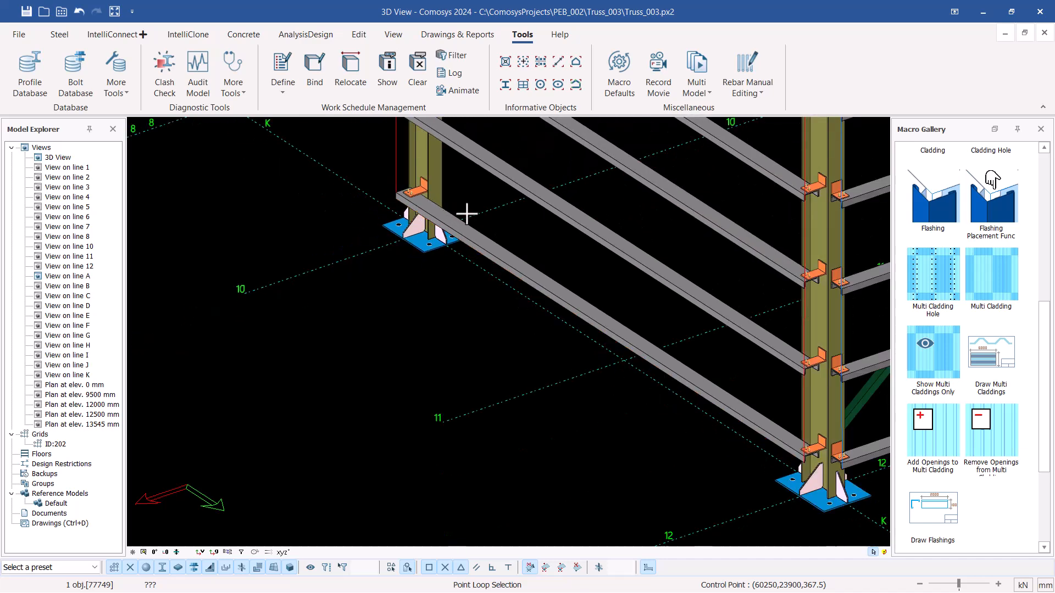
scroll(552, 248, "down", 2)
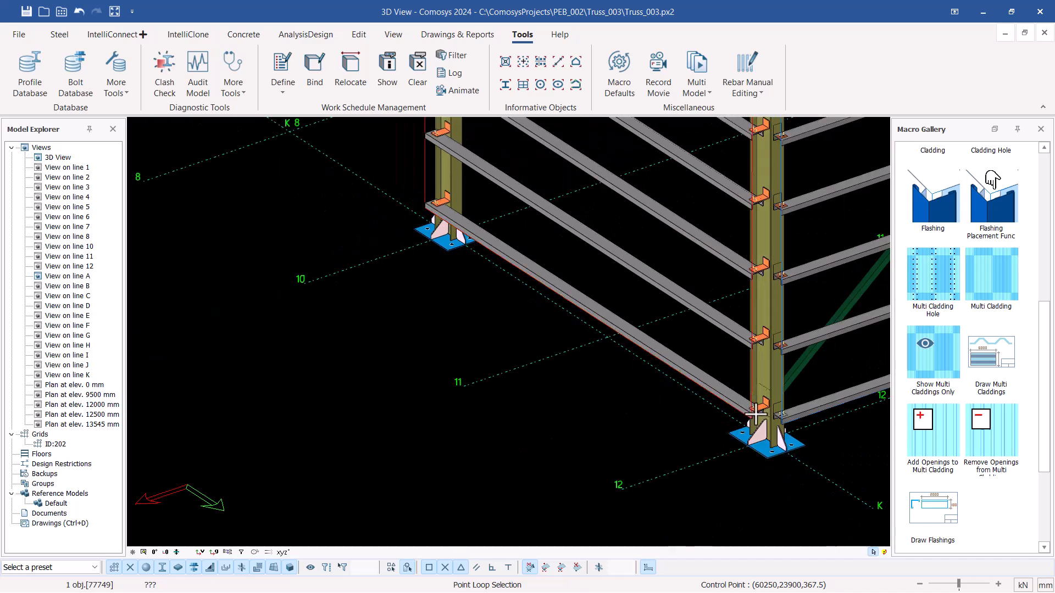
scroll(755, 413, "down", 2)
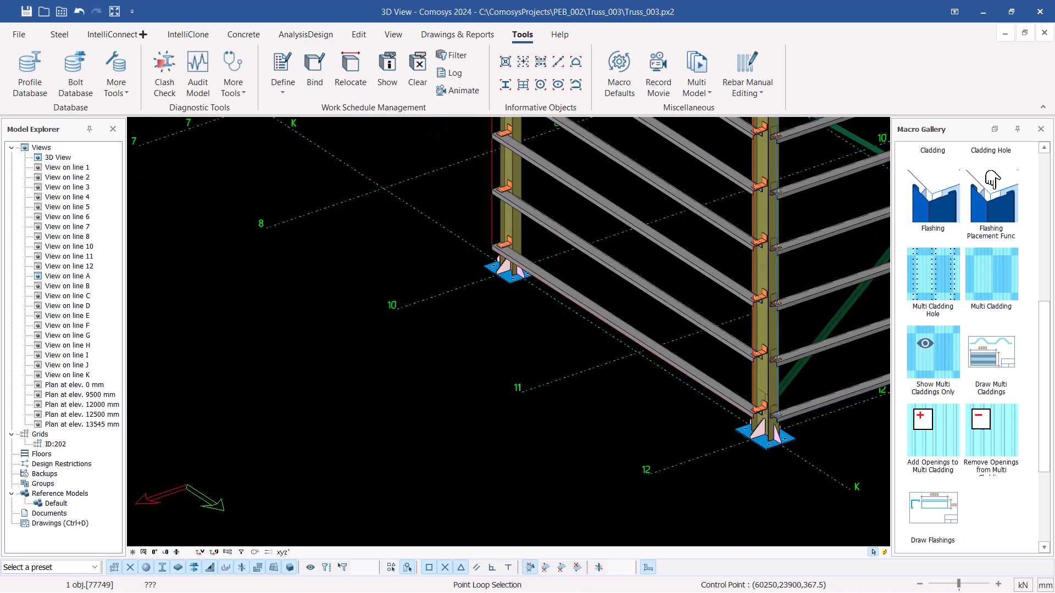
scroll(754, 219, "down", 2)
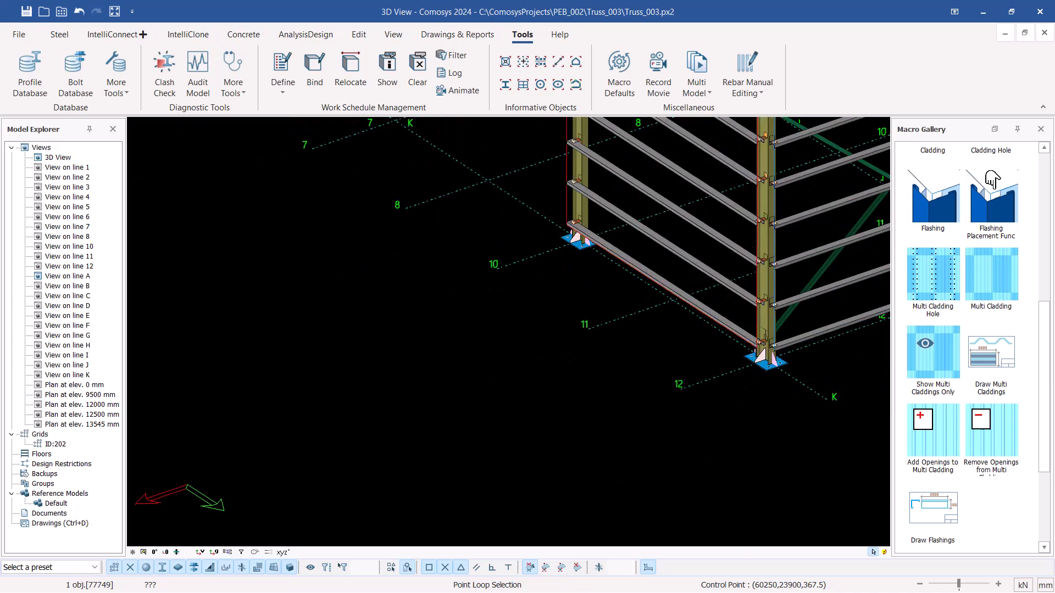
scroll(765, 359, "up", 1)
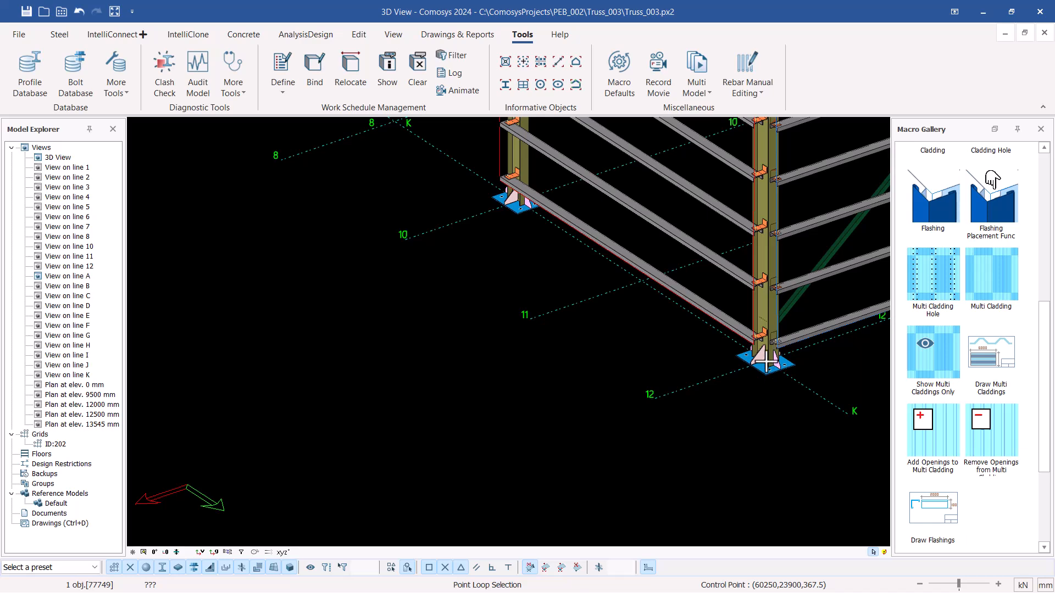
scroll(768, 357, "up", 1)
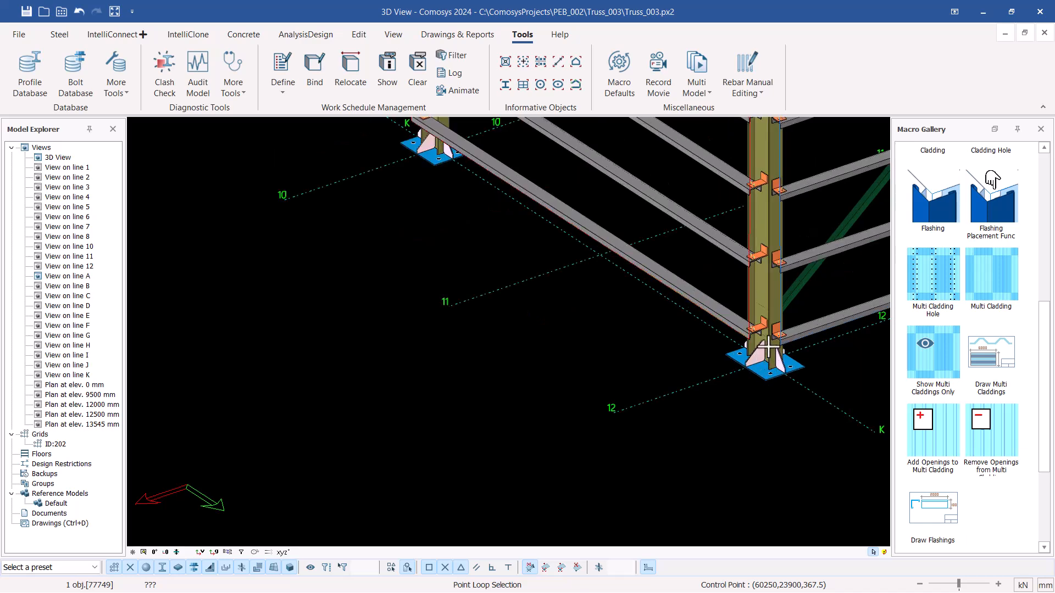
scroll(768, 341, "up", 1)
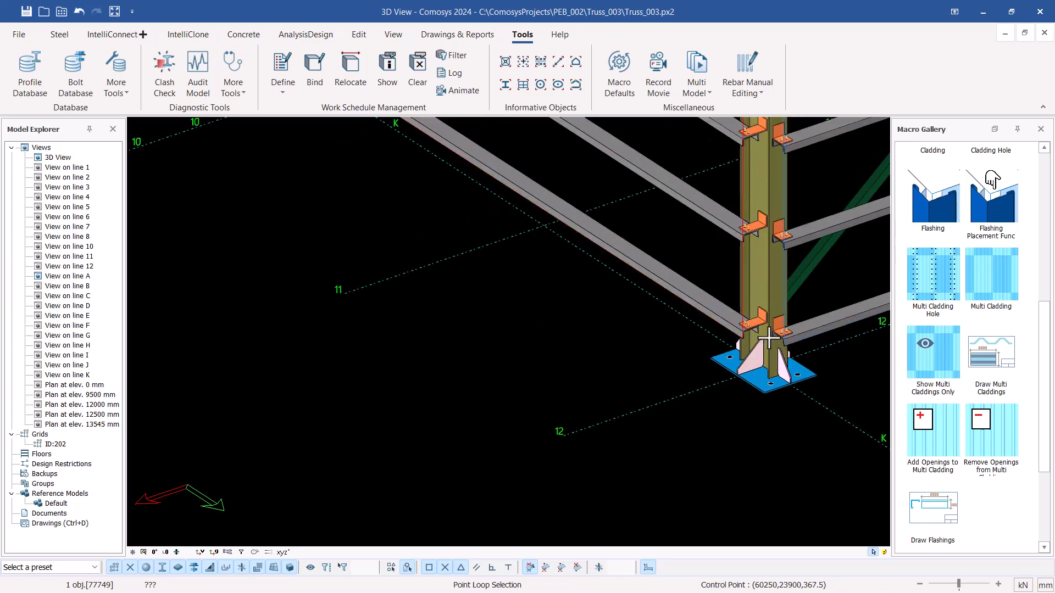
scroll(768, 339, "up", 1)
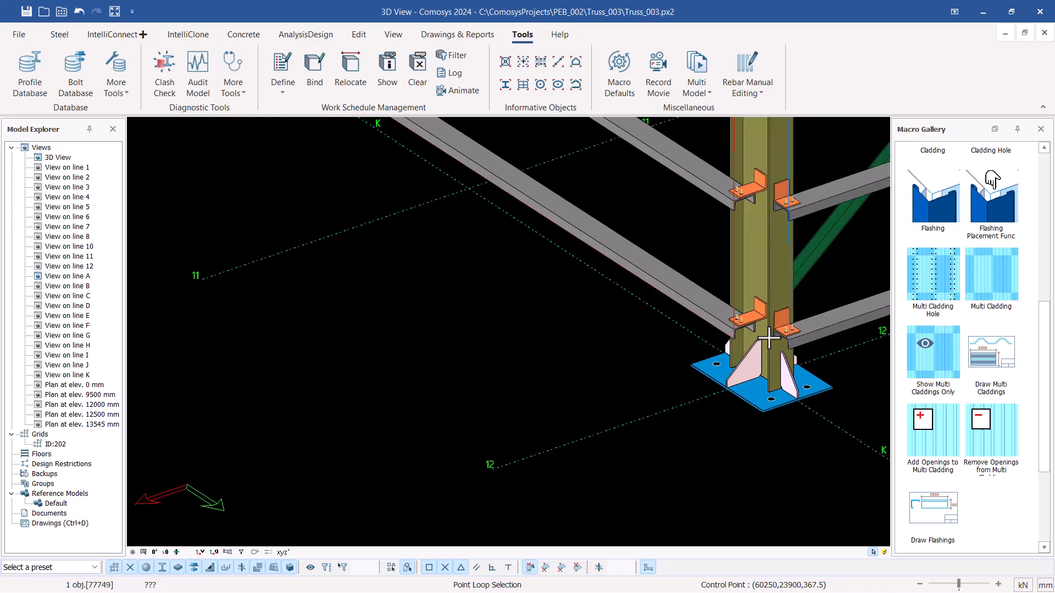
scroll(768, 338, "up", 1)
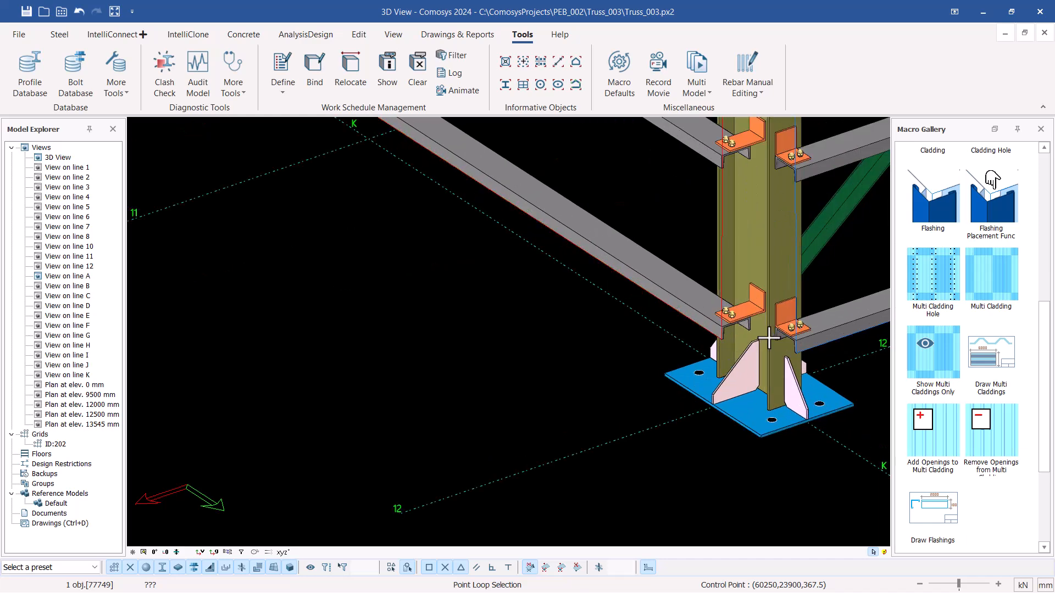
scroll(732, 332, "up", 1)
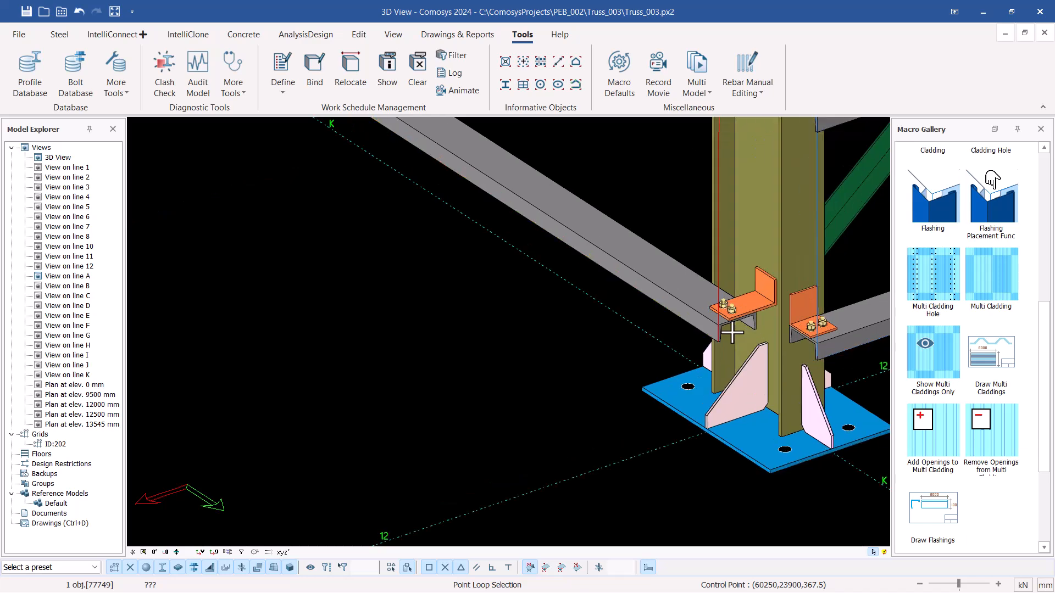
scroll(731, 329, "up", 4)
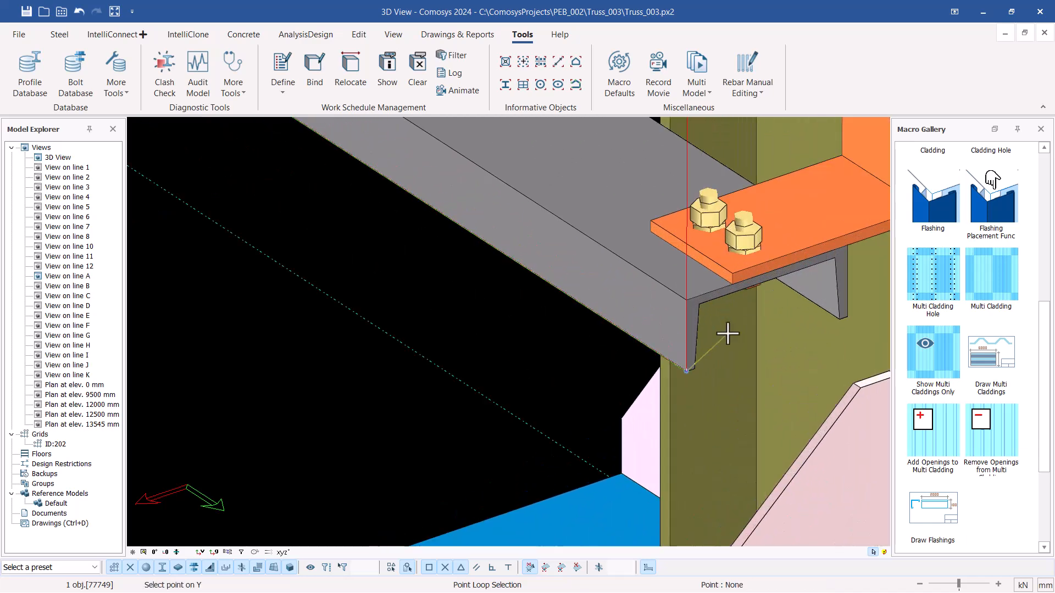
left_click(685, 303)
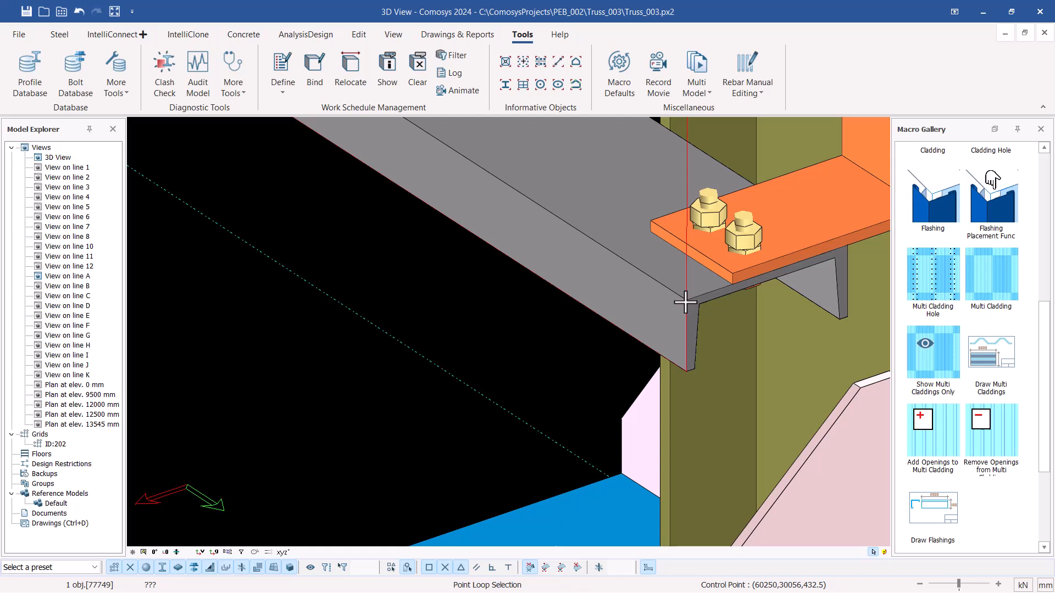
left_click(685, 302)
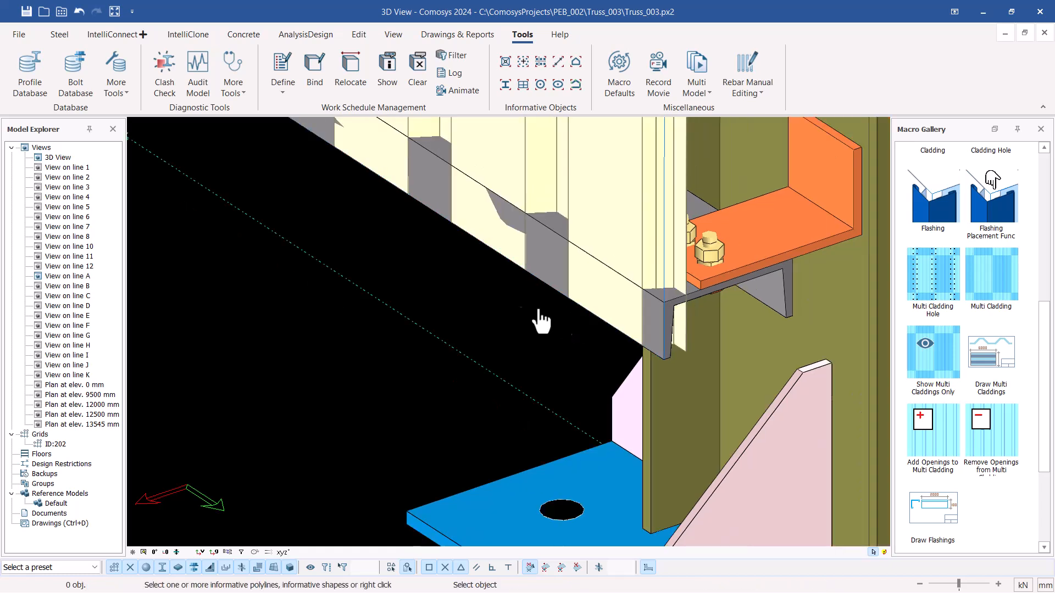
right_click(420, 268)
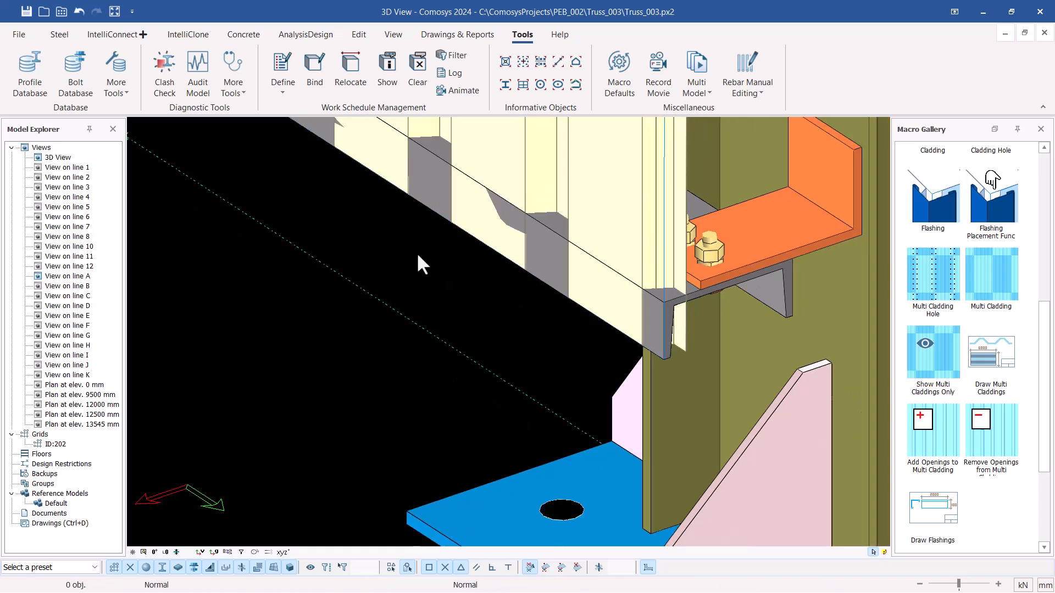
right_click(451, 281)
left_click(492, 291)
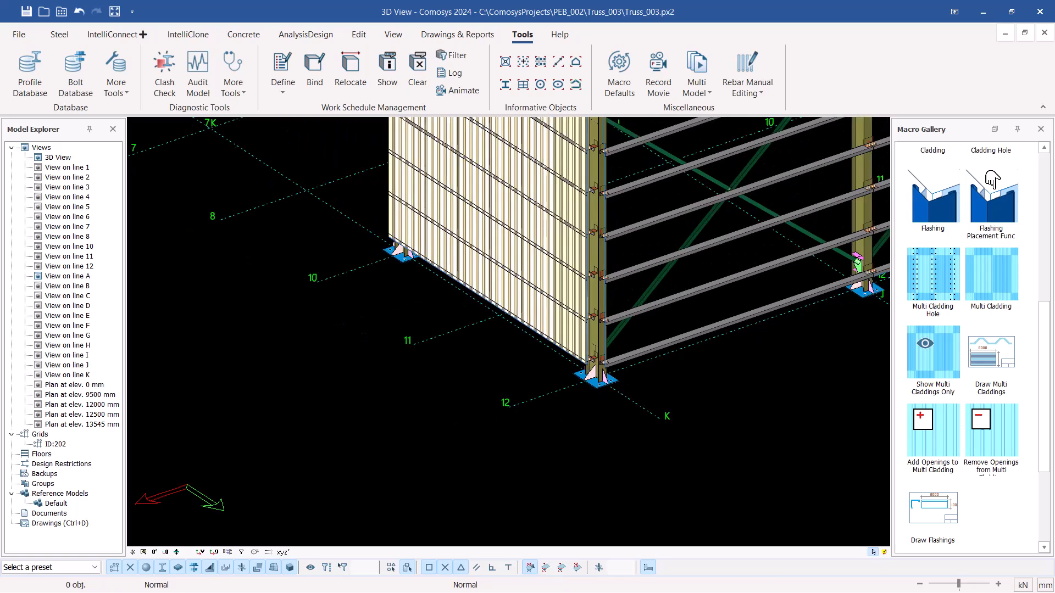
Start the Multi Cladding macro again and choose the side wall polygon on line 12 as its shape
scroll(590, 366, "down", 10)
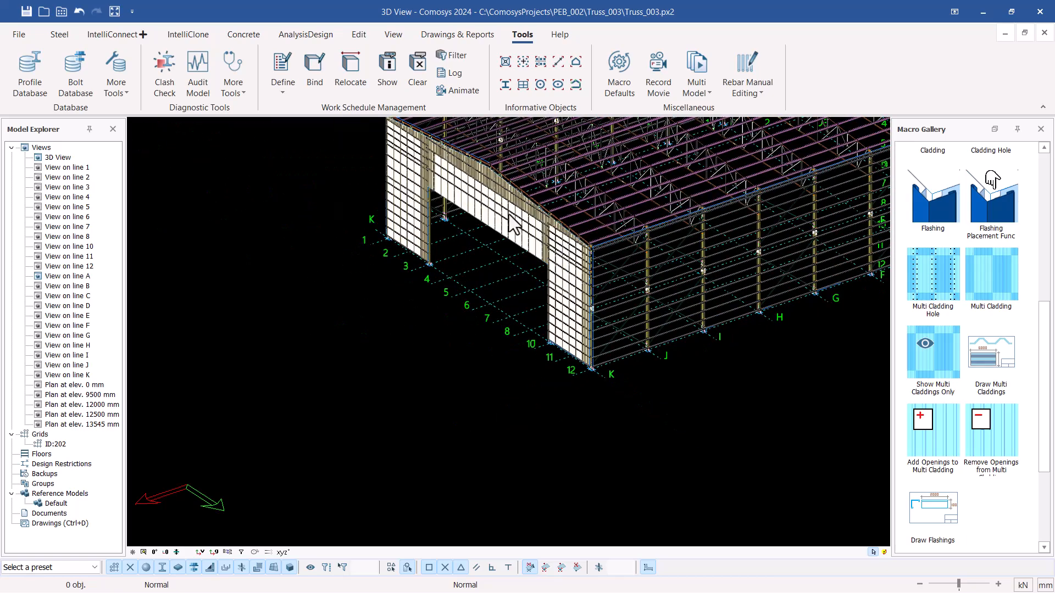
scroll(533, 244, "up", 10)
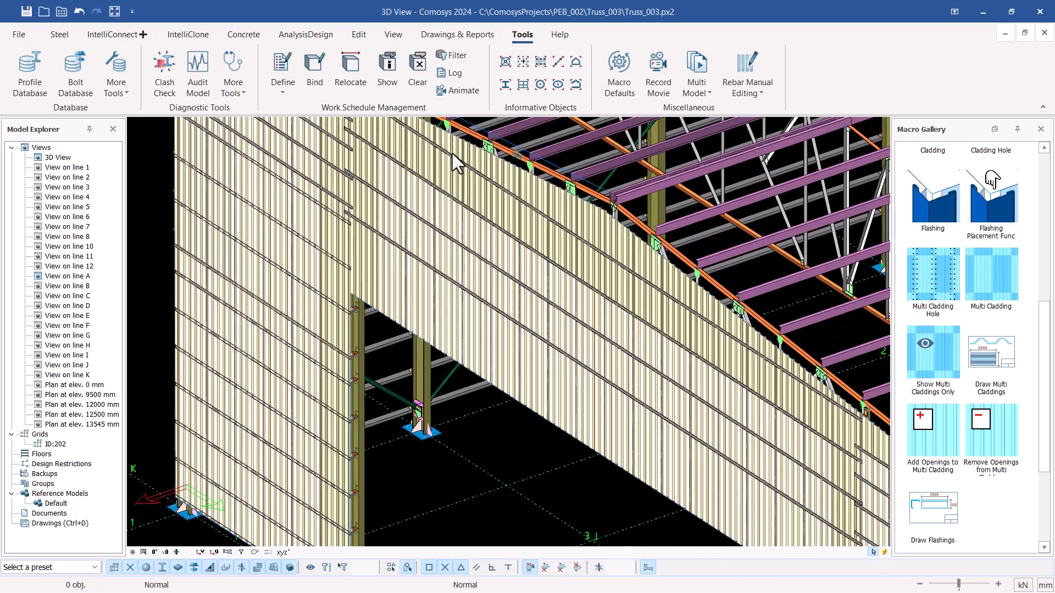
scroll(494, 330, "down", 5)
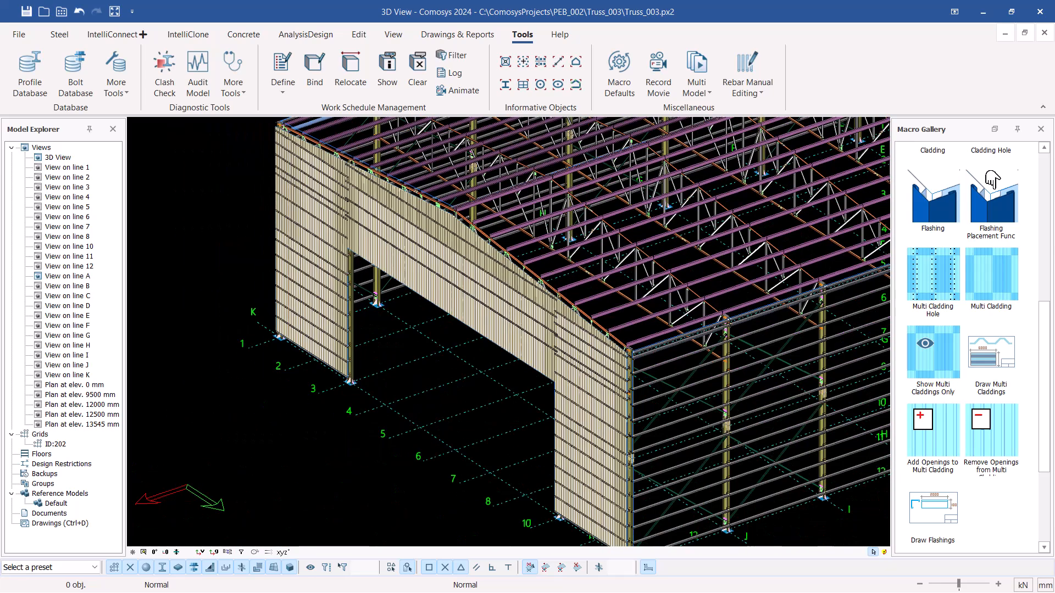
scroll(525, 384, "up", 8)
scroll(450, 387, "up", 5)
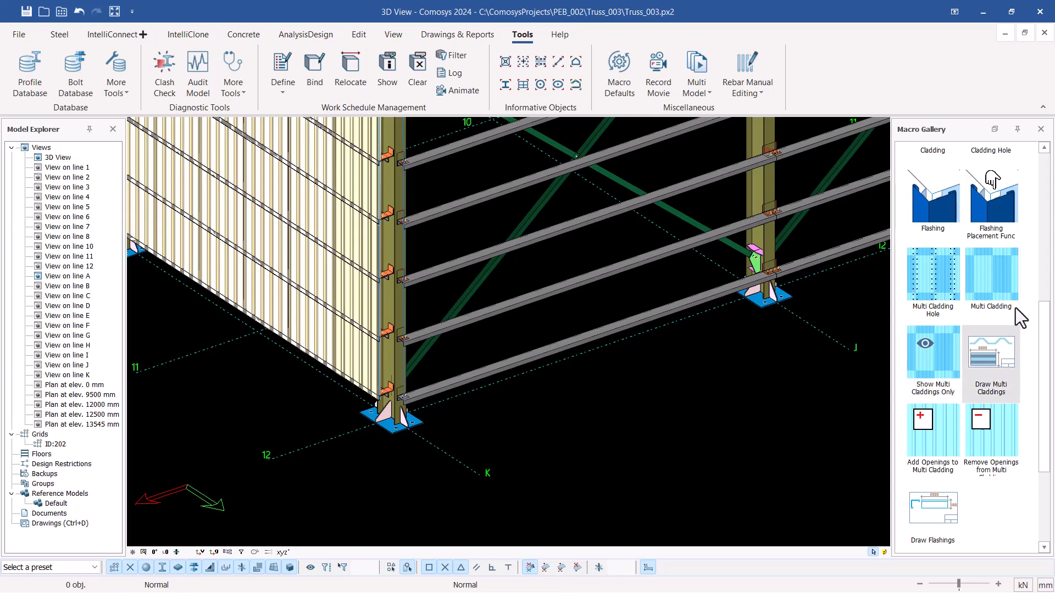
left_click(999, 282)
scroll(470, 419, "up", 2)
scroll(409, 418, "up", 4)
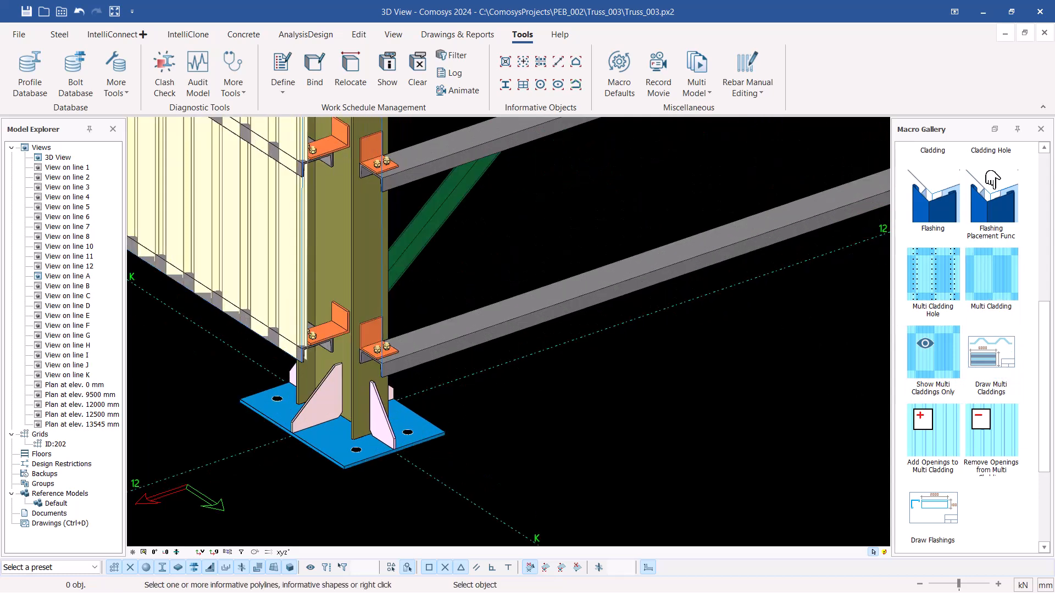
left_click(357, 238)
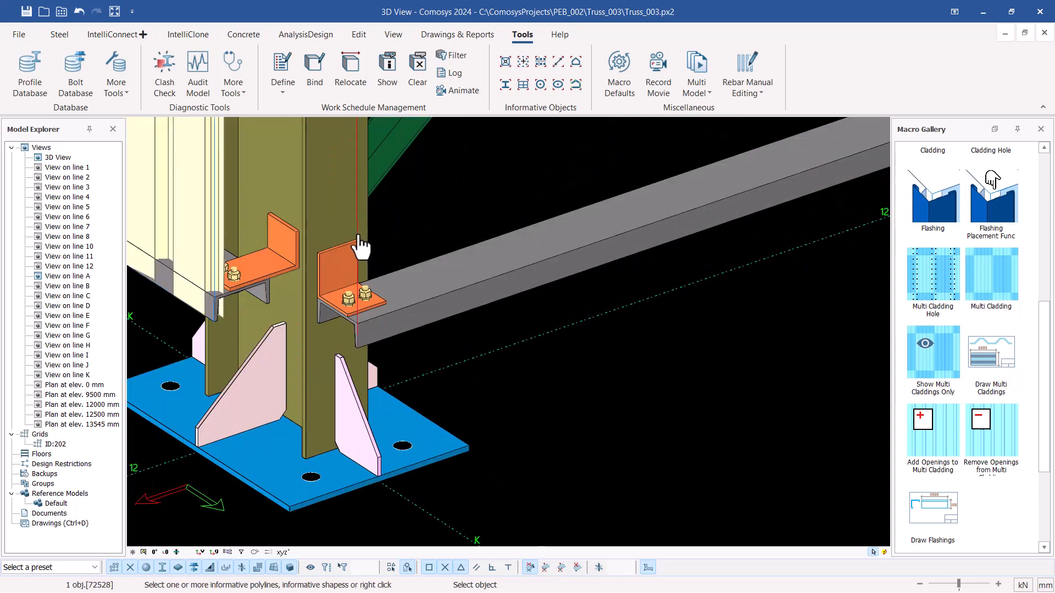
Confirm the side wall polygon and set the cladding origin at the lower corner of the lowest line 12 girt's end beside column K/12
right_click(430, 221)
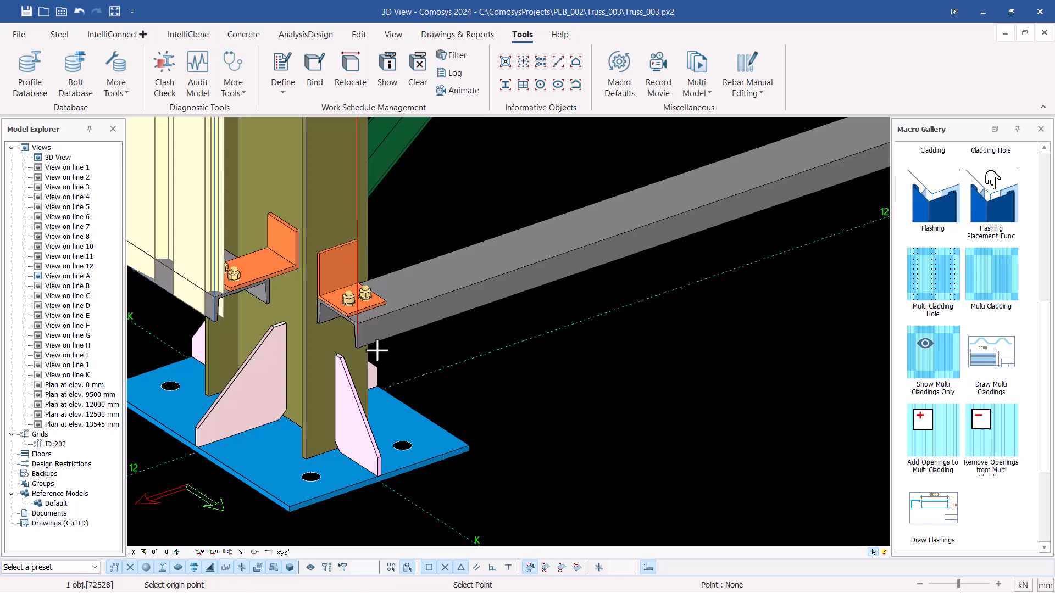
scroll(372, 352, "up", 2)
scroll(362, 349, "up", 1)
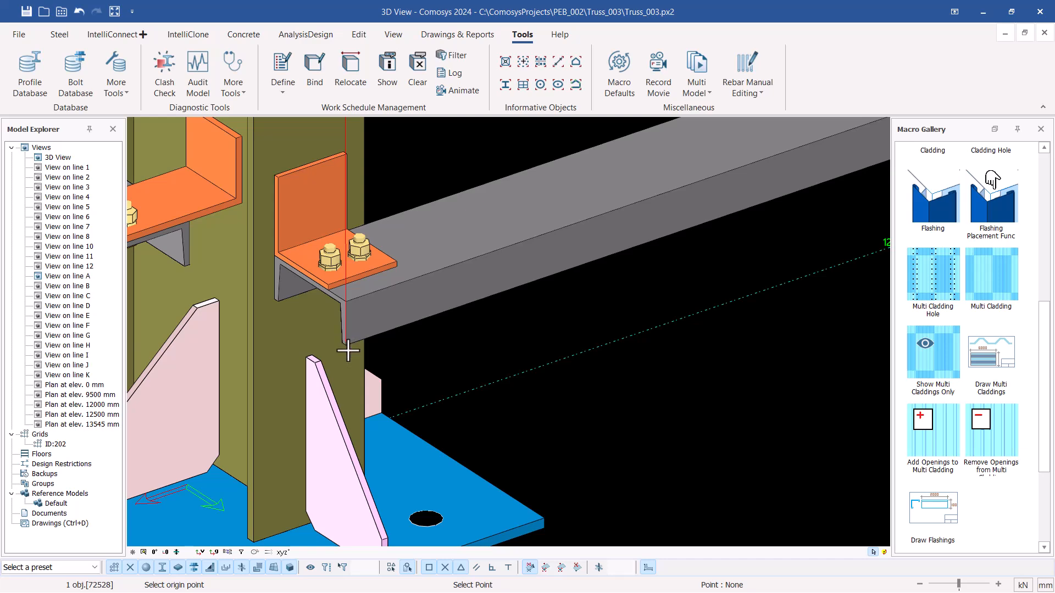
scroll(384, 343, "down", 4)
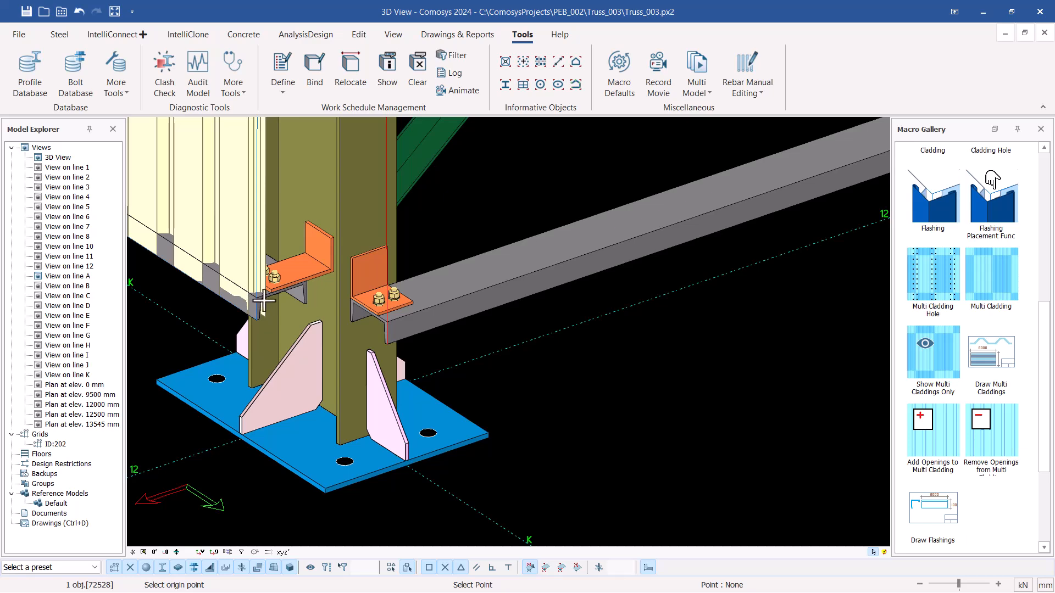
scroll(391, 338, "up", 2)
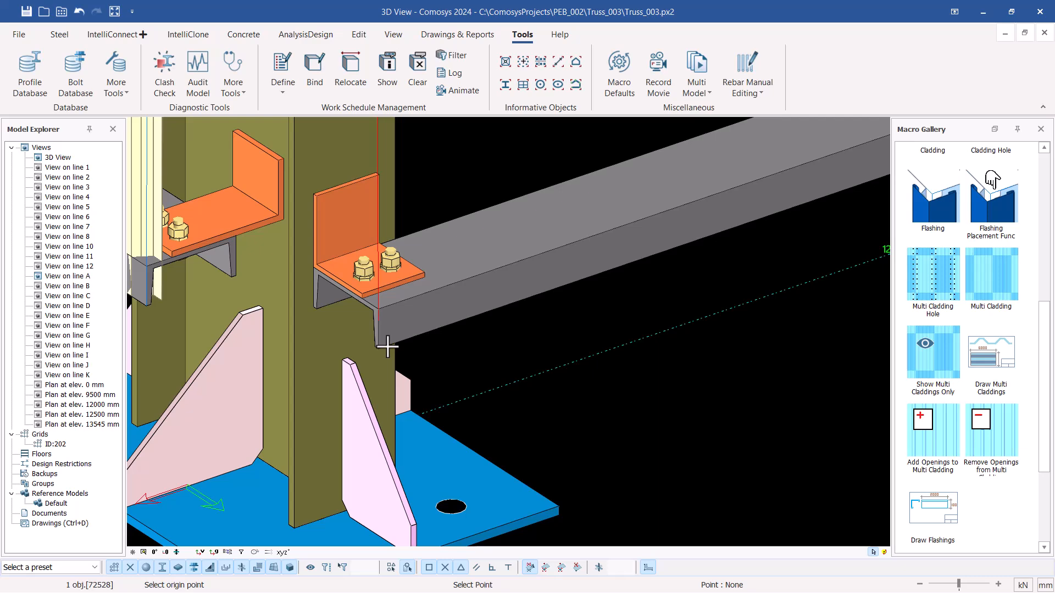
scroll(385, 352, "up", 2)
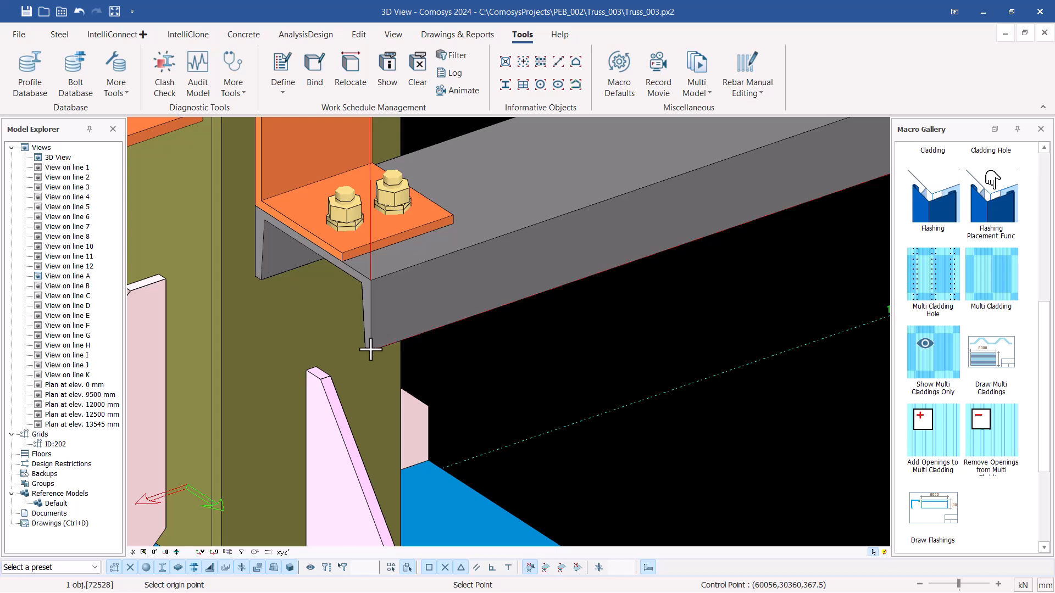
key("Escape")
Set the side wall cladding's X-direction point on the lower edge of the lowest girt running along line 12
scroll(370, 352, "down", 1)
scroll(375, 370, "down", 1)
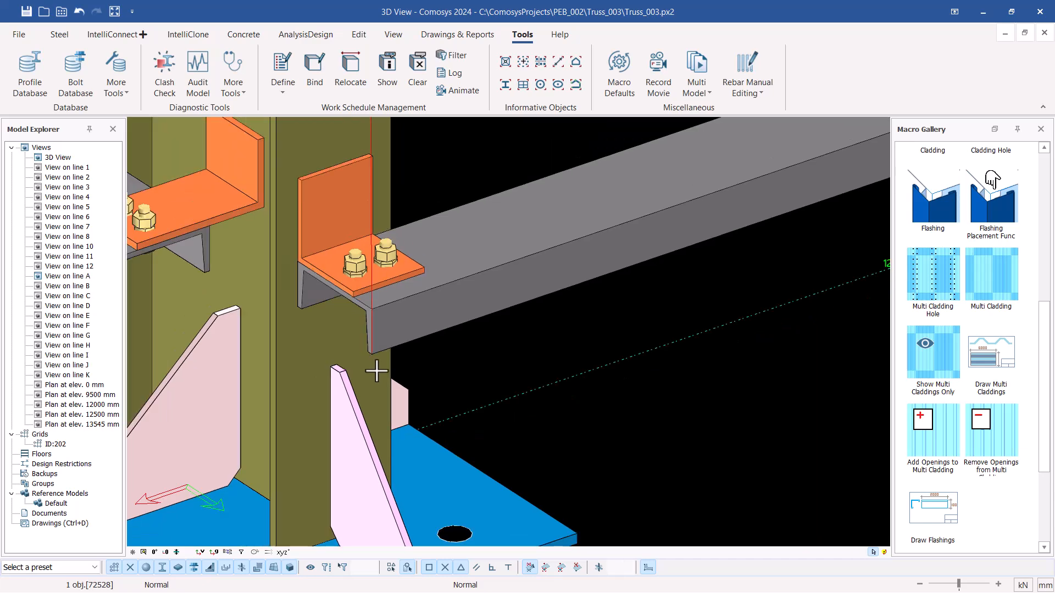
scroll(377, 371, "down", 1)
scroll(841, 205, "down", 2)
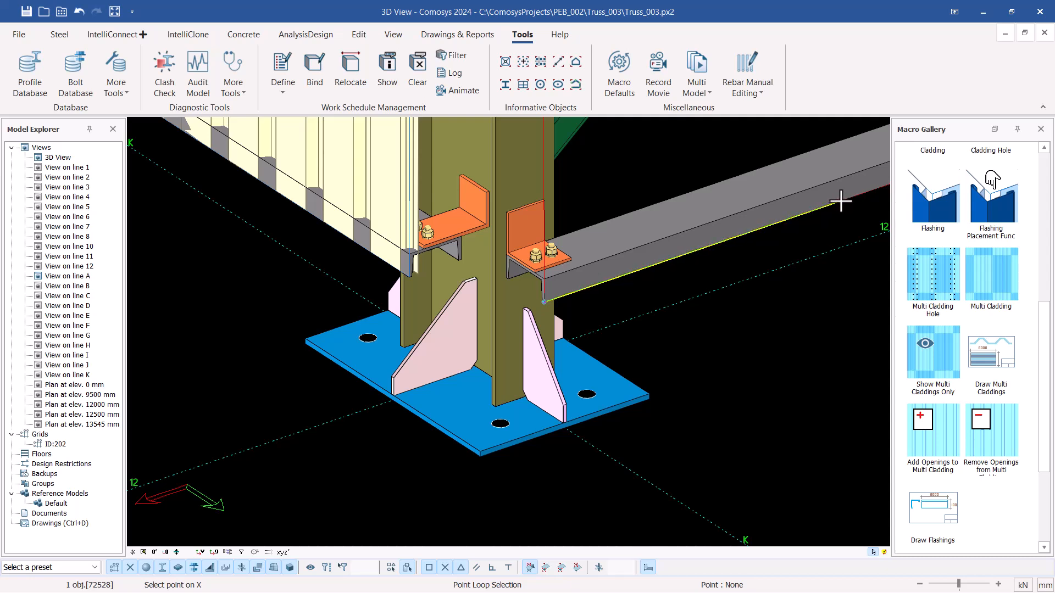
scroll(406, 329, "down", 1)
left_click(406, 326)
scroll(836, 193, "up", 4)
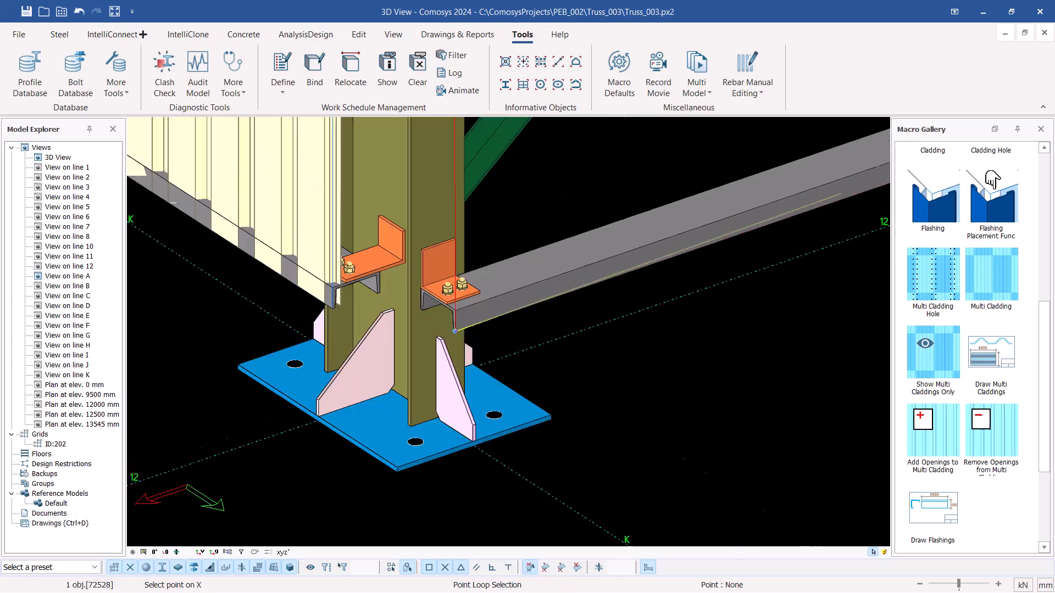
scroll(836, 212, "up", 1)
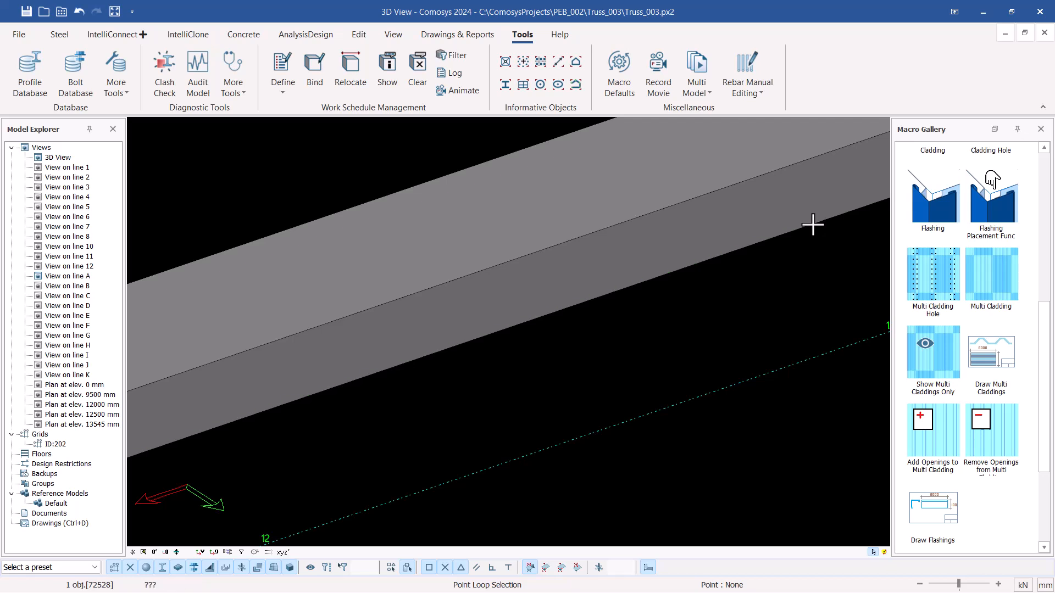
scroll(806, 207, "up", 1)
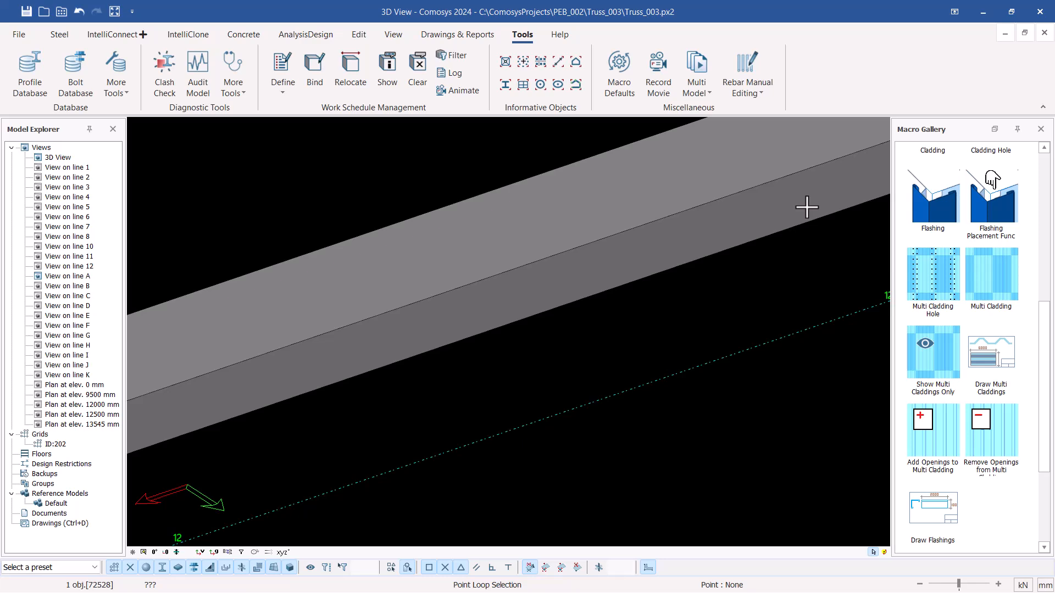
Set the Y-direction point at the upper corner of the lowest line 12 girt's end beside column K/12 and finish the side wall cladding
scroll(806, 207, "down", 3)
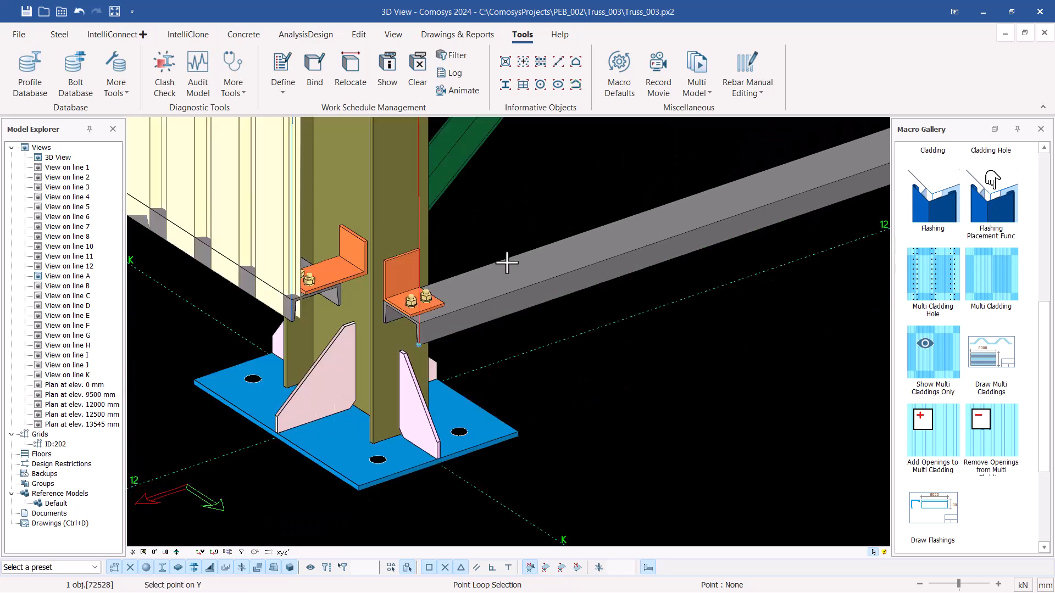
scroll(423, 333, "up", 4)
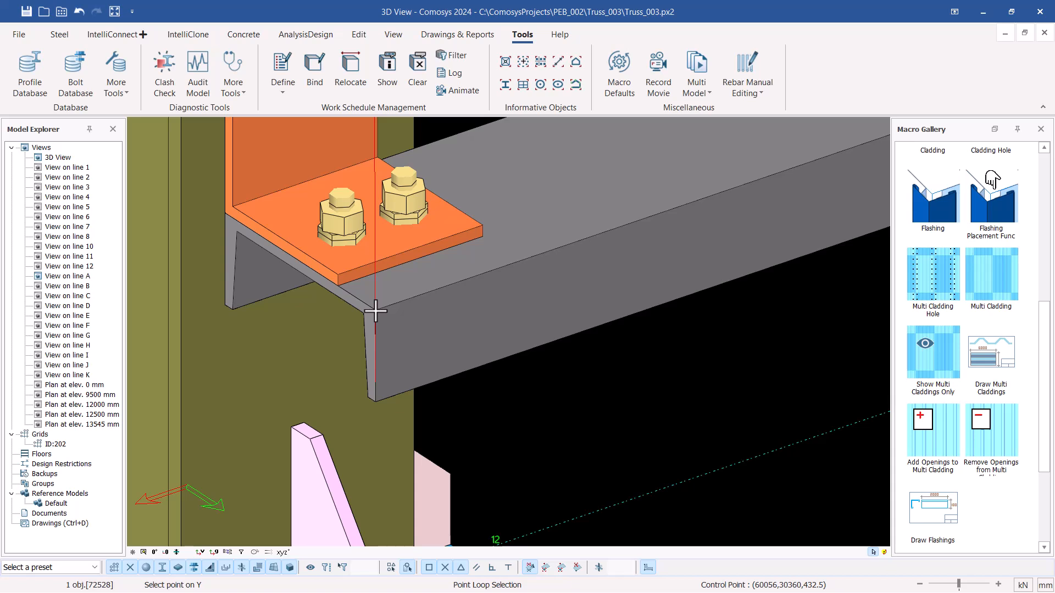
left_click(375, 311)
right_click(435, 333)
scroll(431, 351, "down", 2)
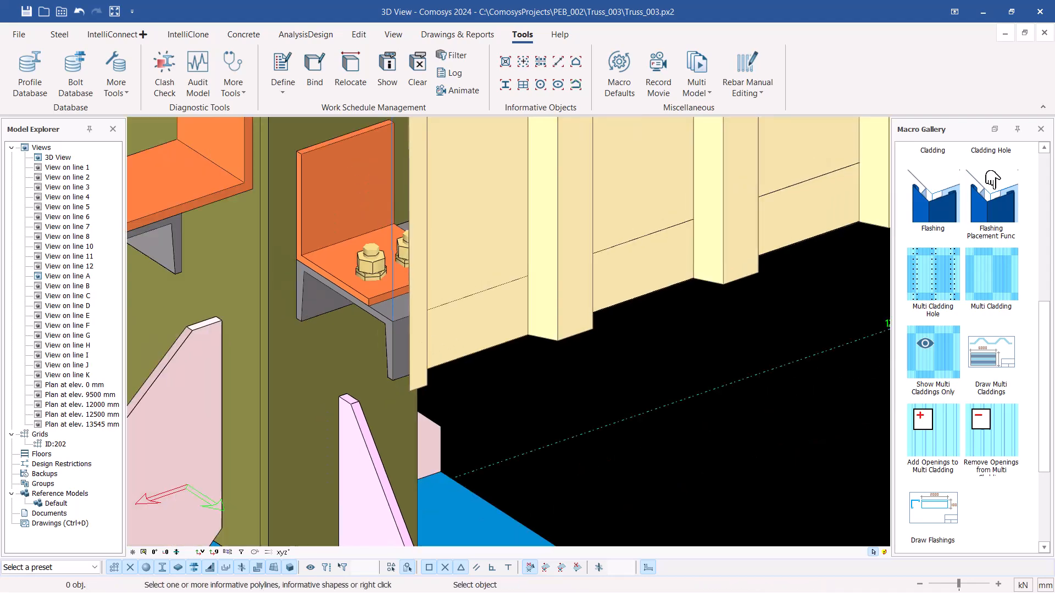
Examine the new line 12 side wall cladding along its length to the building corner at column A/12
scroll(429, 352, "down", 6)
scroll(429, 351, "down", 8)
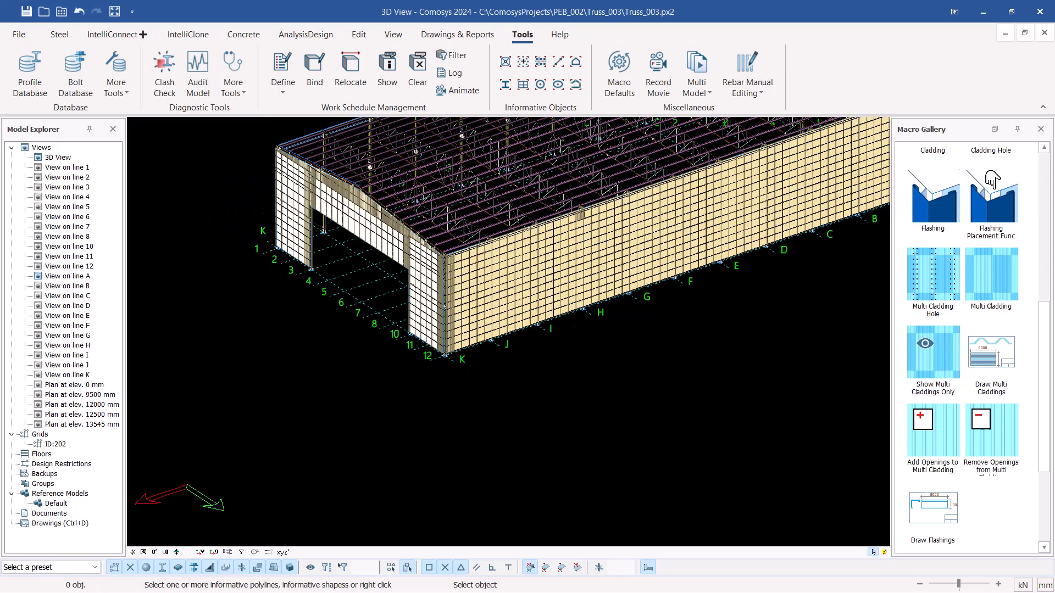
scroll(429, 352, "down", 2)
scroll(749, 229, "up", 8)
scroll(759, 198, "up", 8)
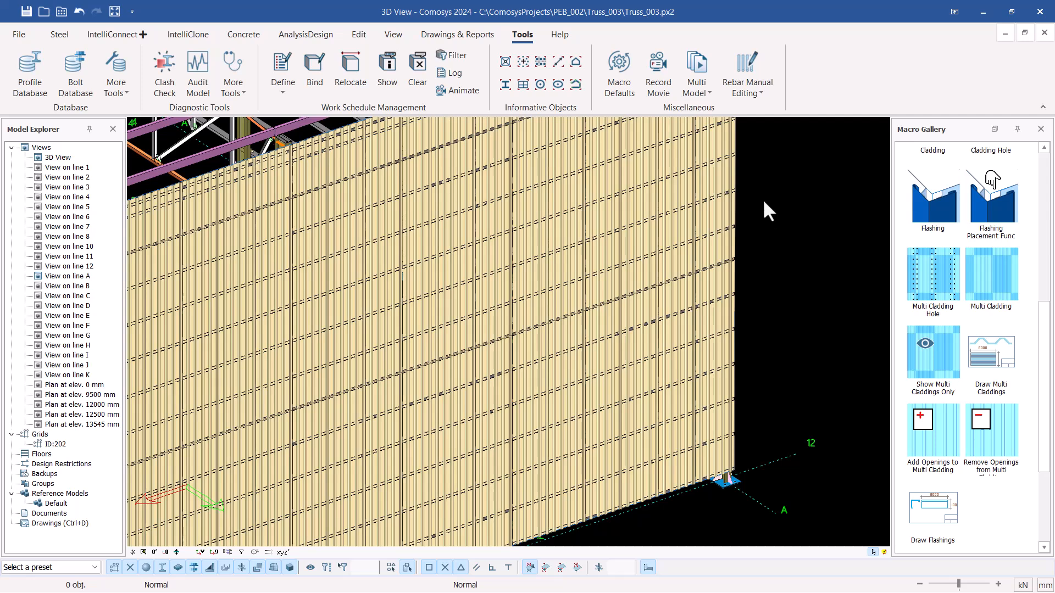
right_click(766, 160)
left_click(788, 170)
left_click(658, 206)
middle_click_drag(658, 206, 596, 209)
scroll(249, 310, "down", 3)
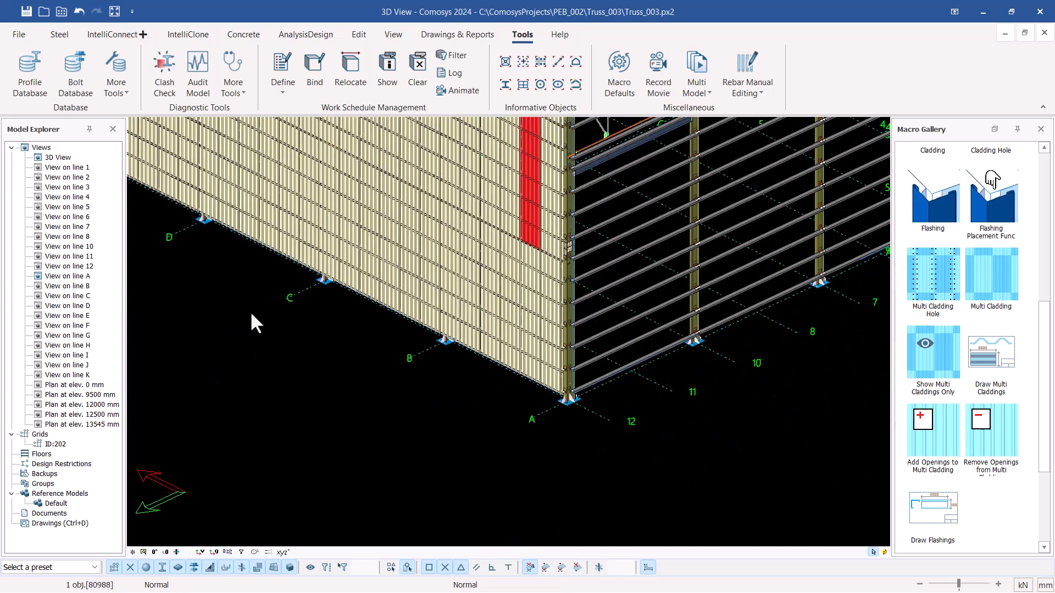
Start the Multi Cladding macro and choose the gable polygon on line A at column A/12 as its shape
scroll(561, 358, "up", 2)
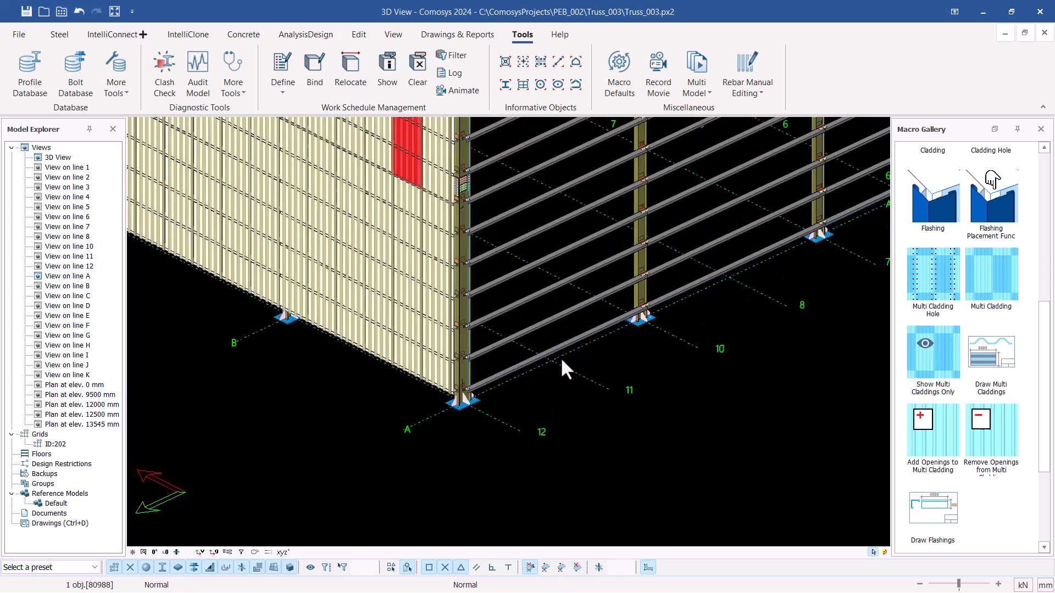
scroll(489, 394, "up", 2)
scroll(479, 400, "up", 5)
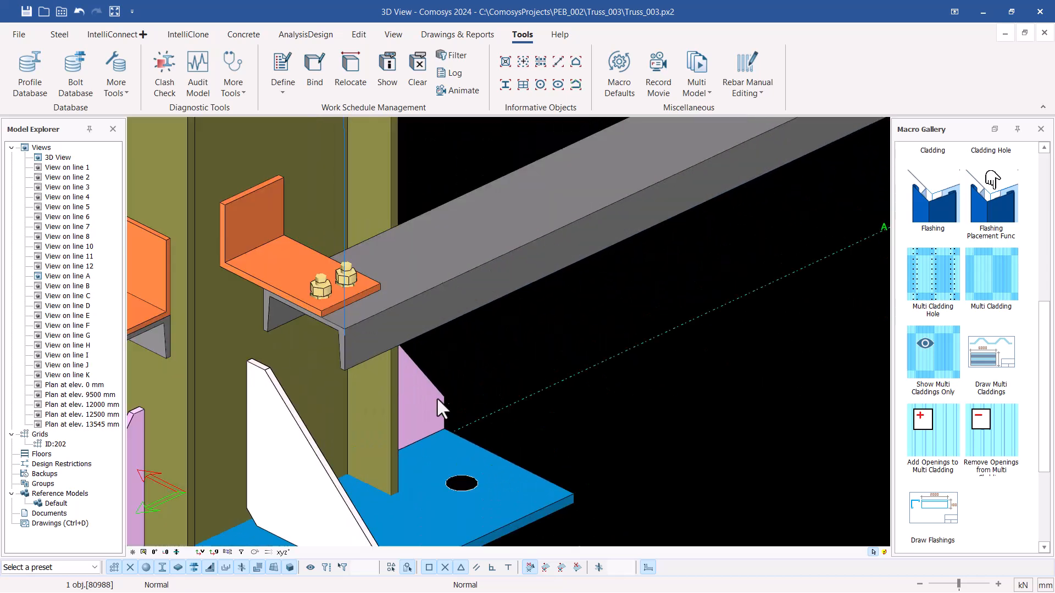
left_click(992, 280)
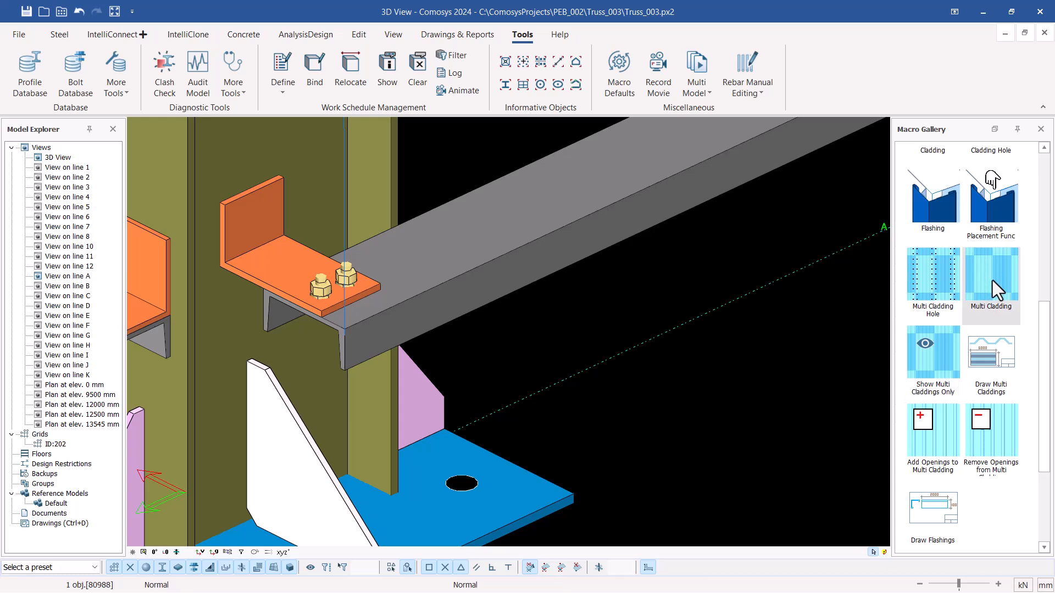
left_click(344, 228)
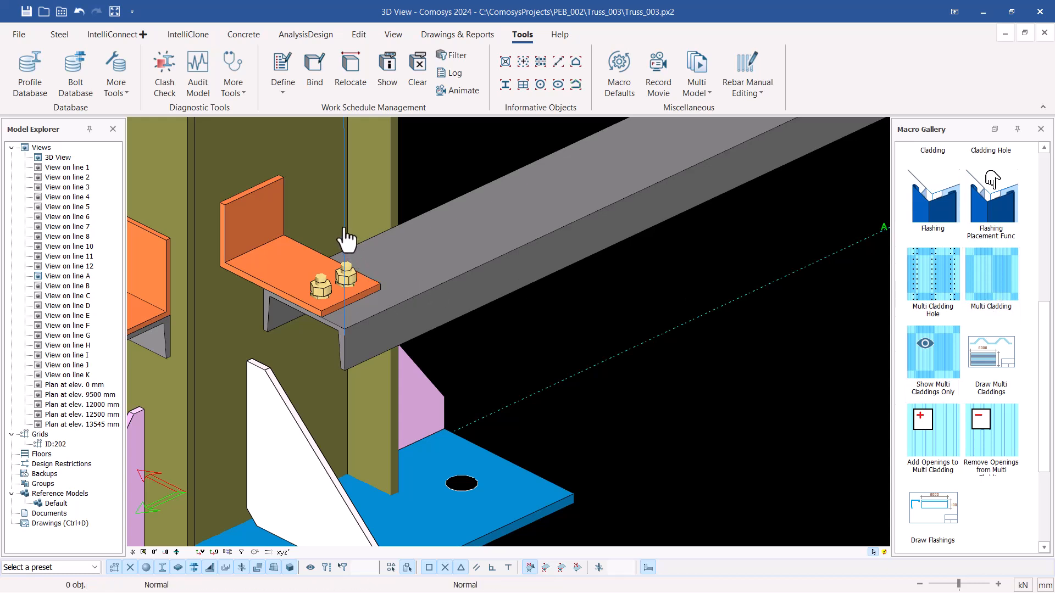
right_click(431, 184)
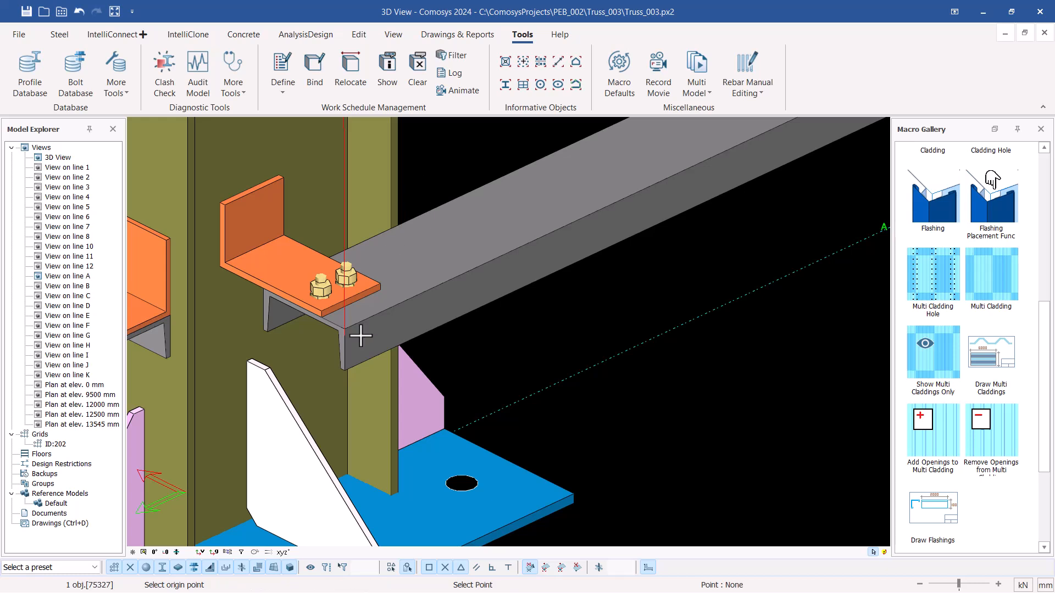
Clad the line A gable, placing the origin, X-direction and Y-direction points on the lowest girt from its end beside column A/12, and end the macro
left_click(345, 370)
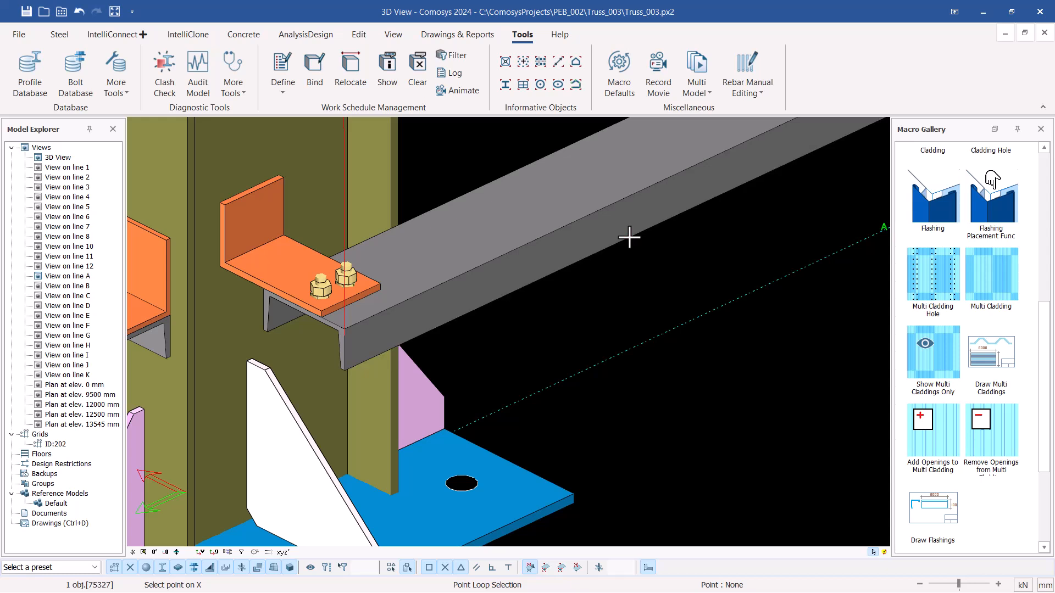
left_click(629, 237)
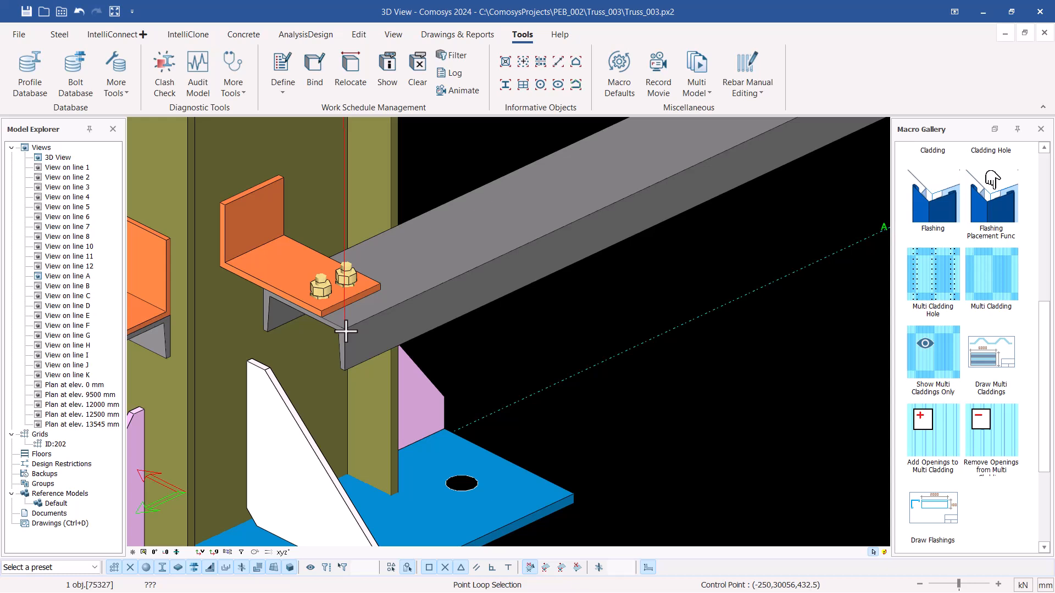
right_click(346, 331)
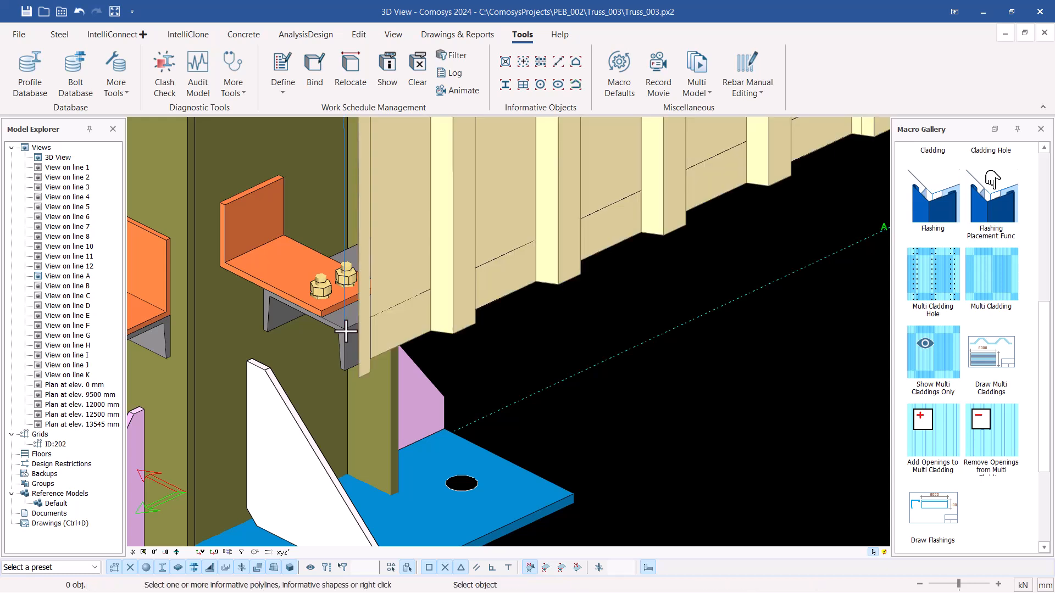
scroll(406, 334, "down", 2)
scroll(429, 365, "down", 6)
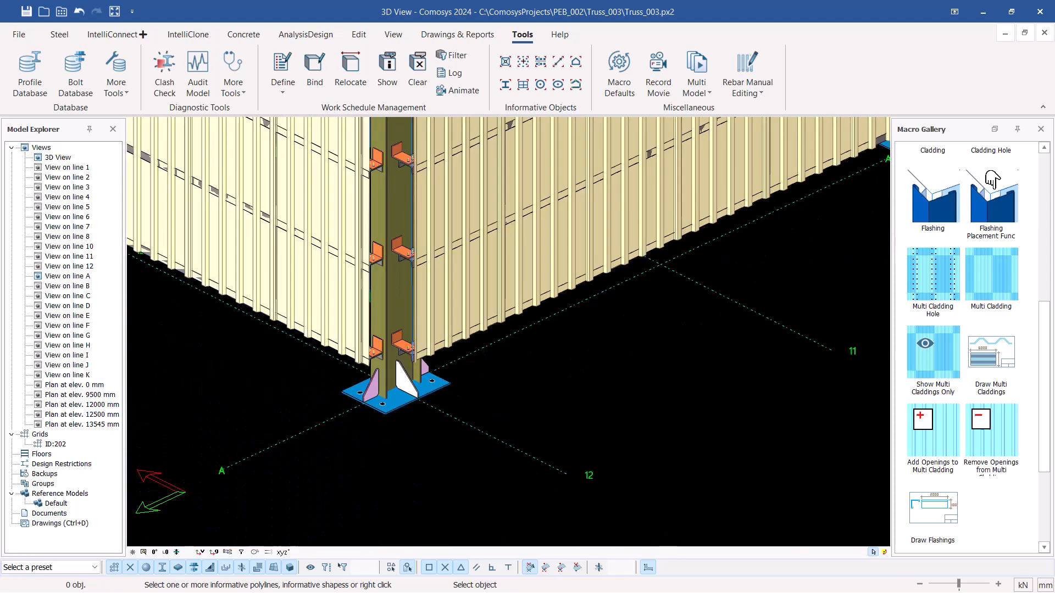
scroll(459, 384, "down", 5)
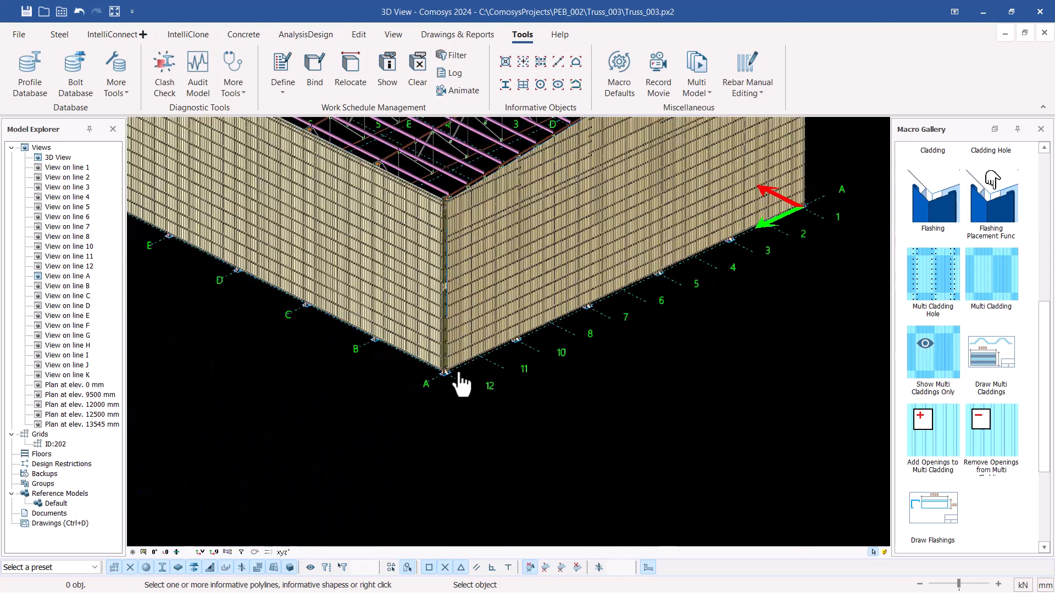
scroll(651, 197, "up", 5)
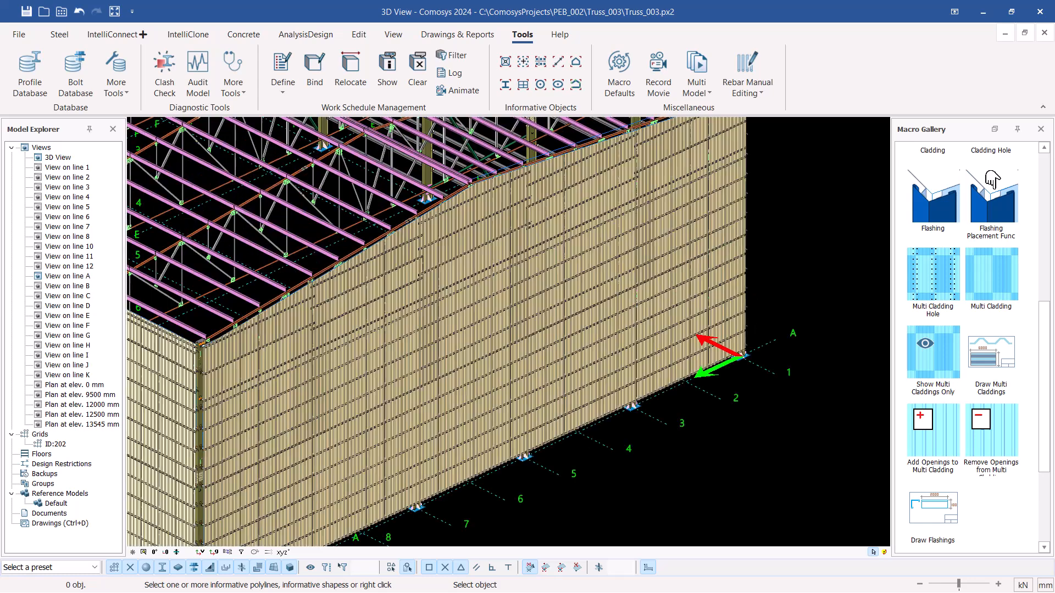
key("Escape")
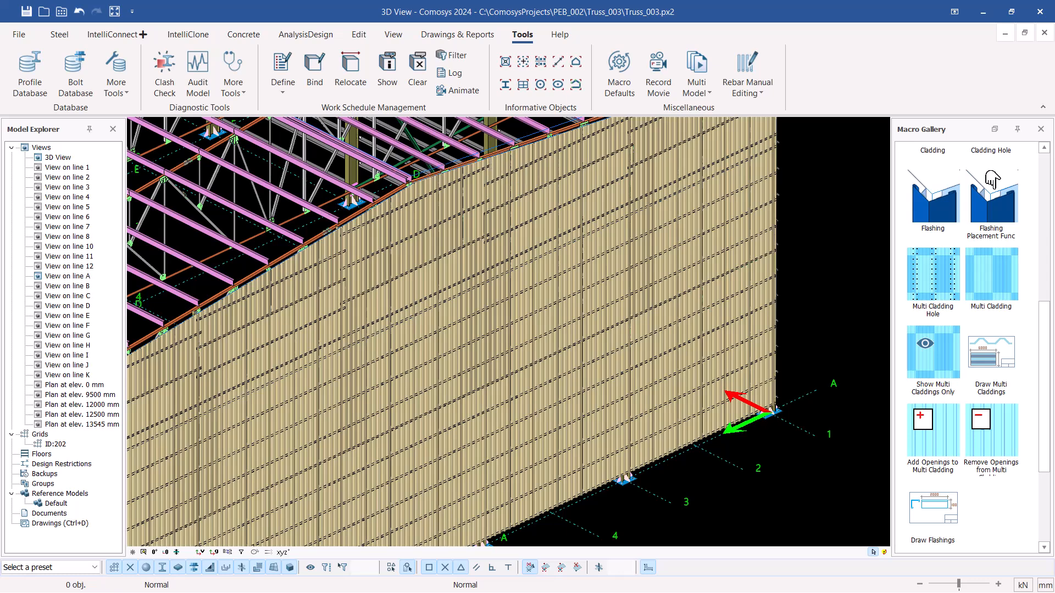
Start the Multi Cladding macro for the roof and choose the roof polygon at the ridge above the line A gable as its shape
scroll(423, 156, "up", 5)
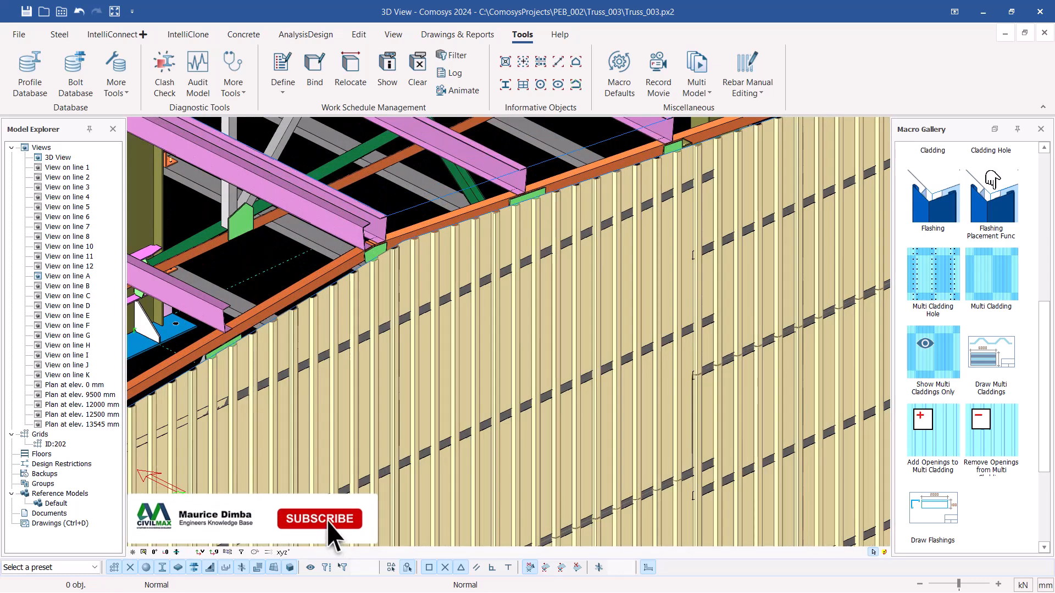
scroll(365, 209, "up", 8)
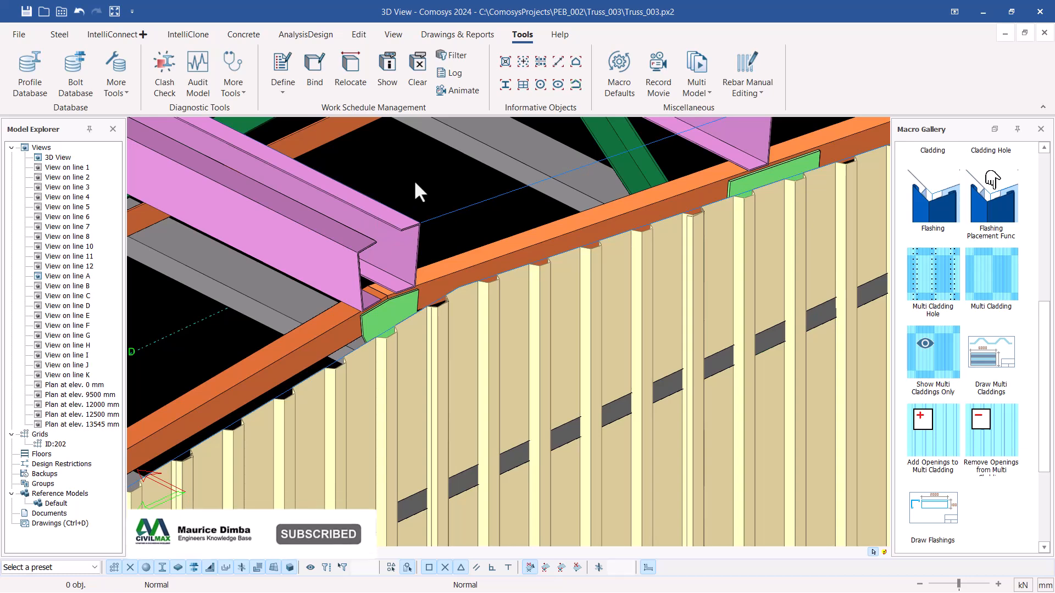
right_click(420, 177)
left_click(452, 184)
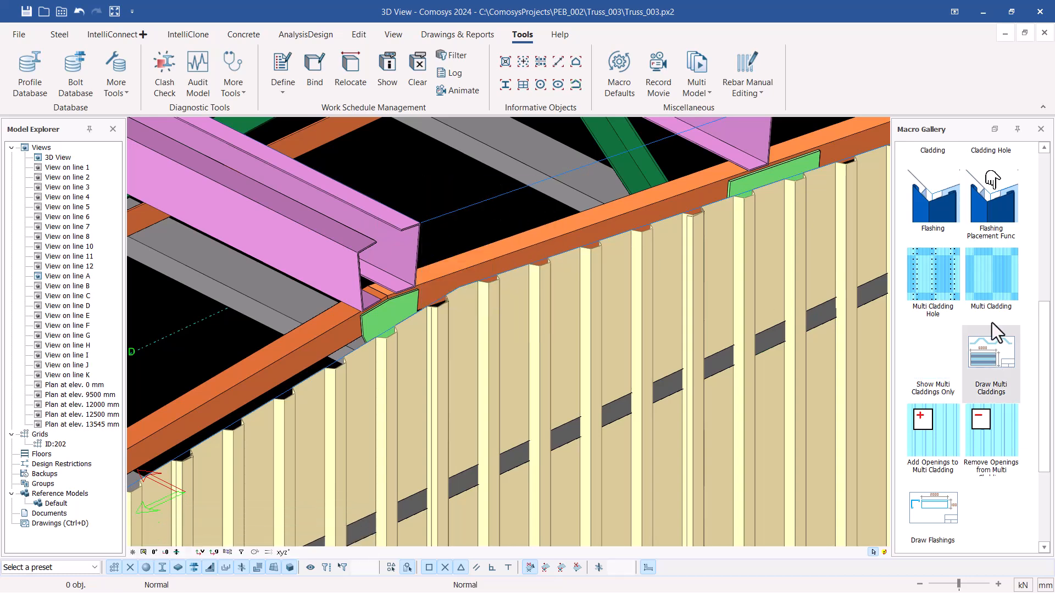
left_click(995, 281)
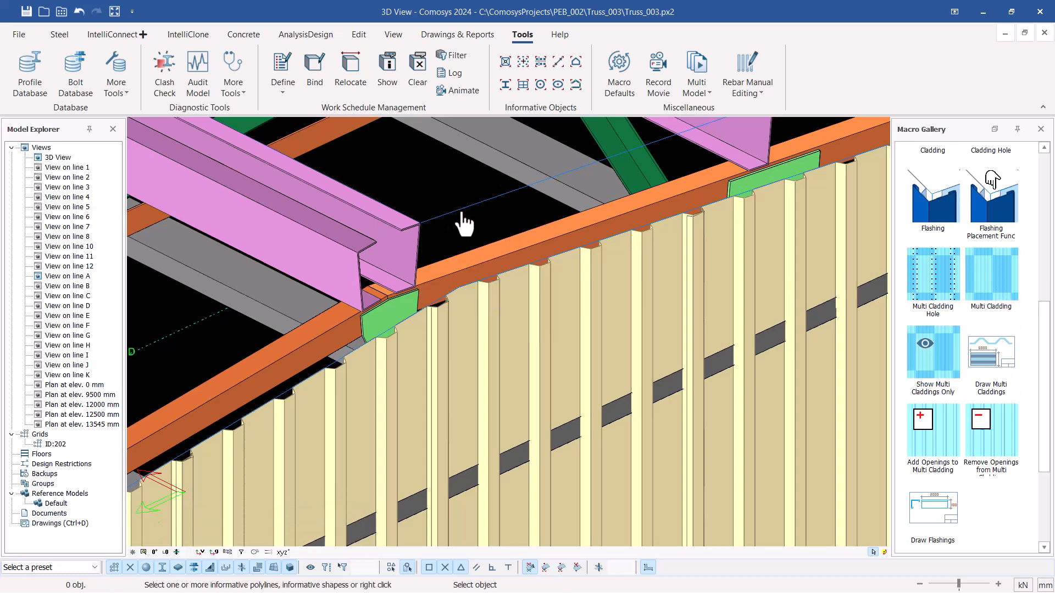
left_click(461, 215)
right_click(384, 228)
Set the roof cladding origin at the upper flange's lip corner on the ridge purlin's end at line A
scroll(390, 226, "up", 5)
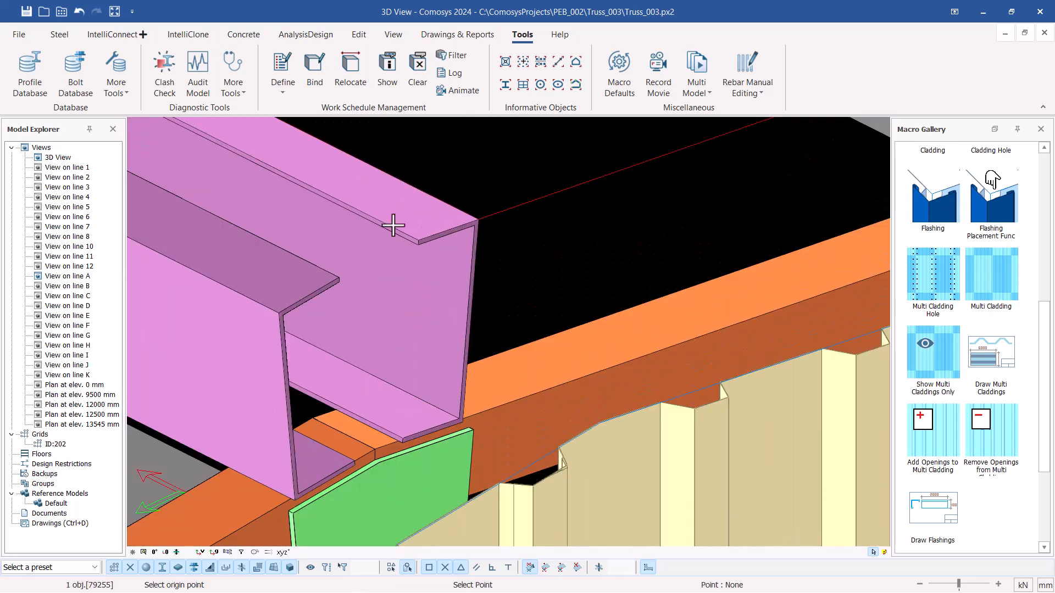
scroll(393, 226, "up", 2)
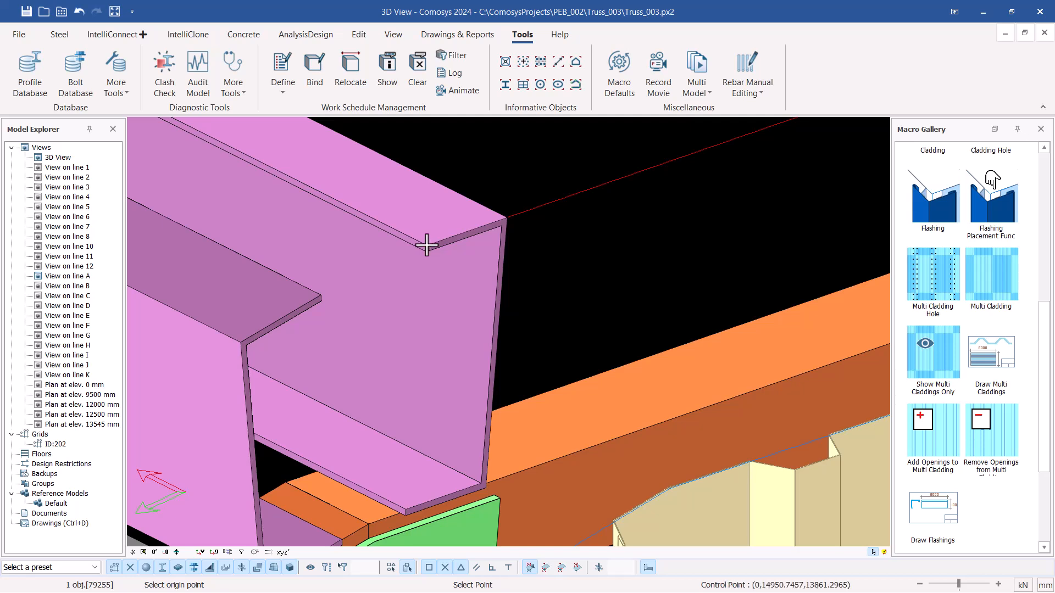
left_click(426, 245)
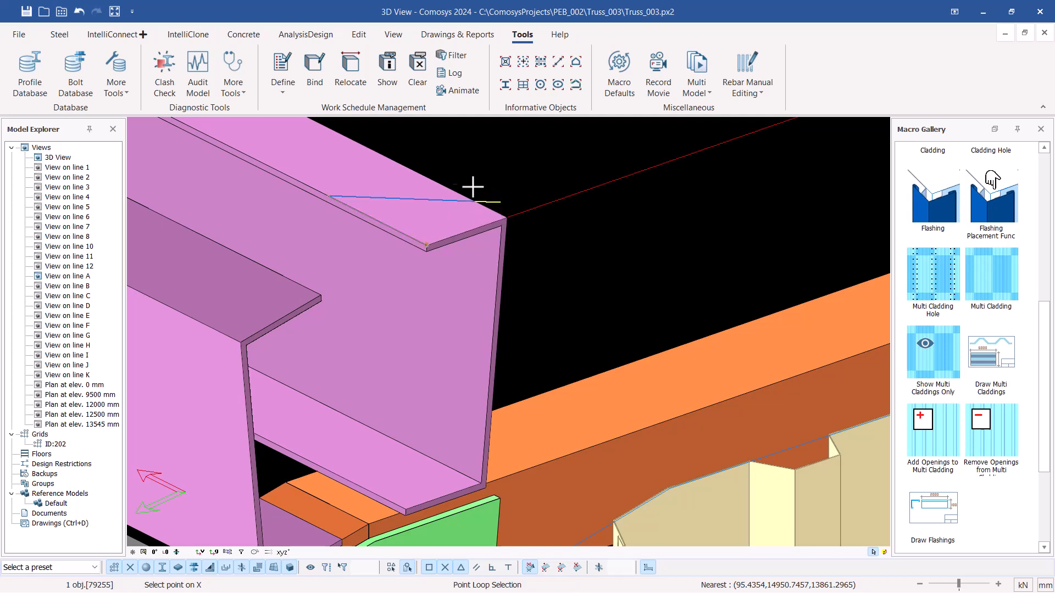
Clad the roof slope, placing the X-direction point along the ridge purlin and the Y-direction point at its upper flange's outer corner, and end the macro
left_click(410, 171)
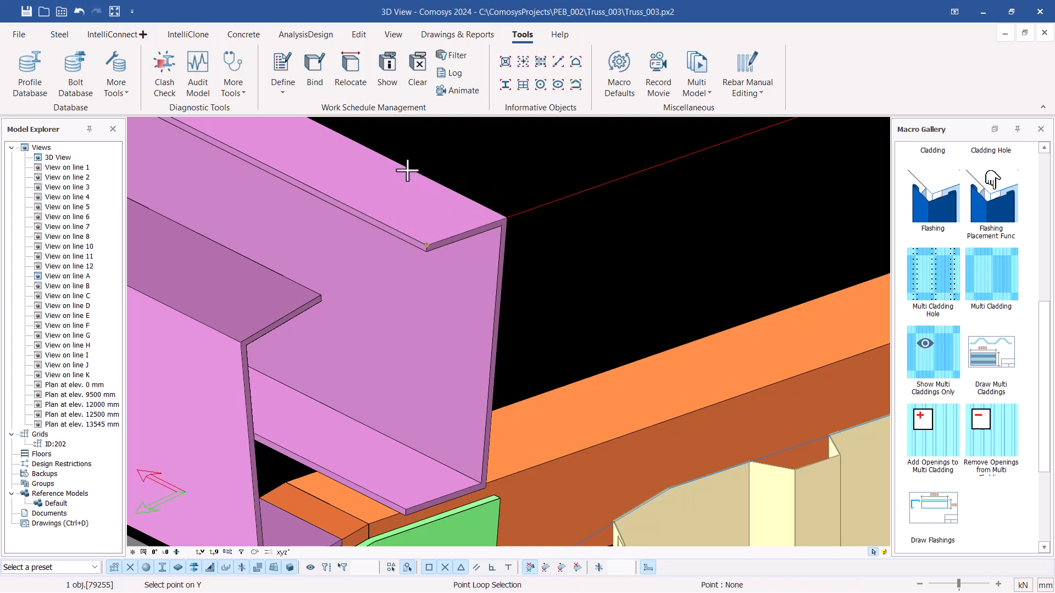
left_click(507, 220)
left_click(508, 219)
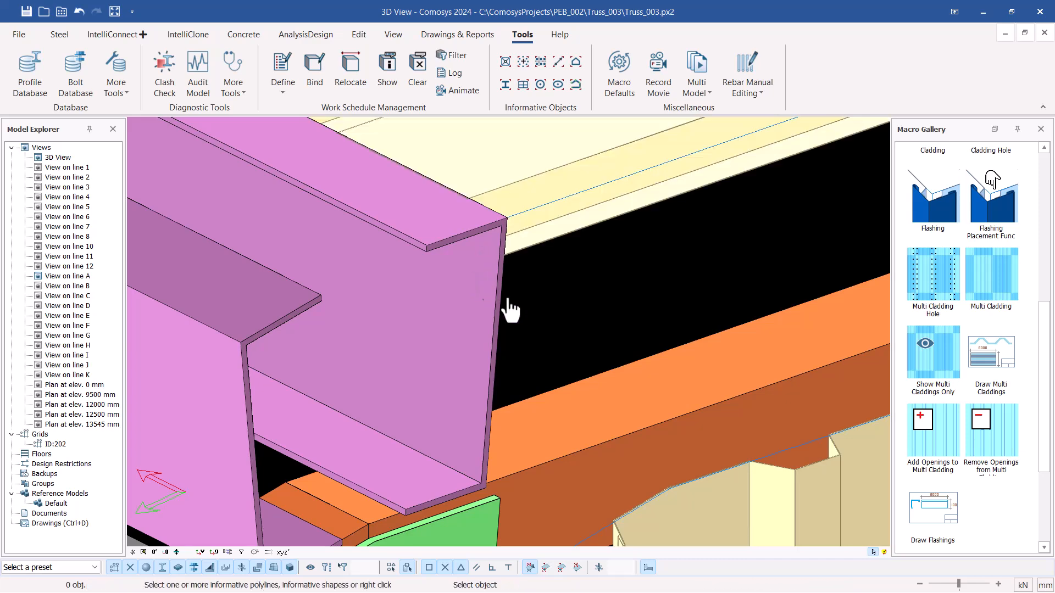
scroll(512, 300, "down", 3)
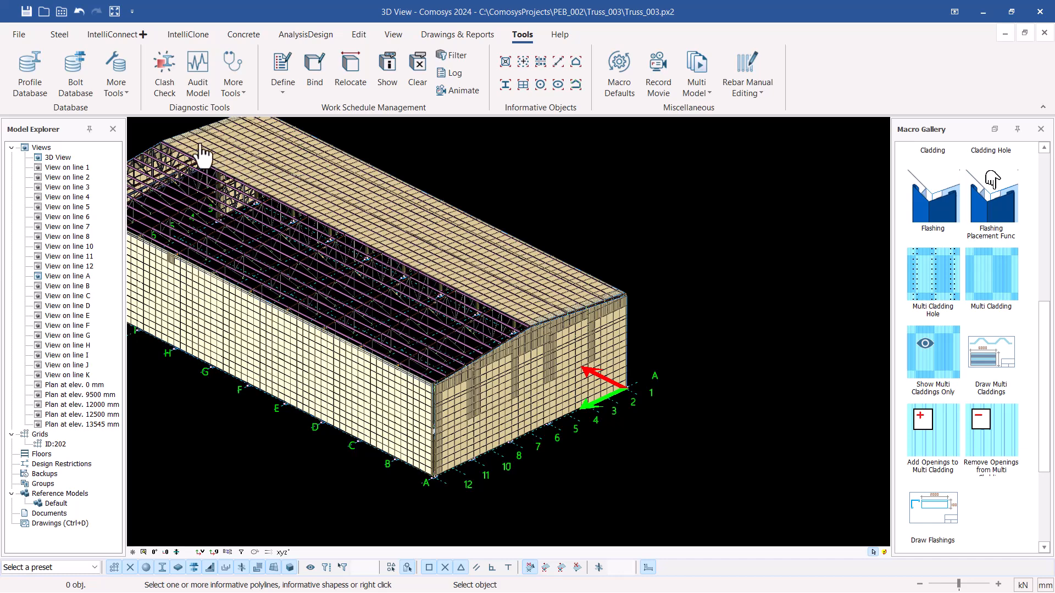
scroll(611, 164, "up", 3)
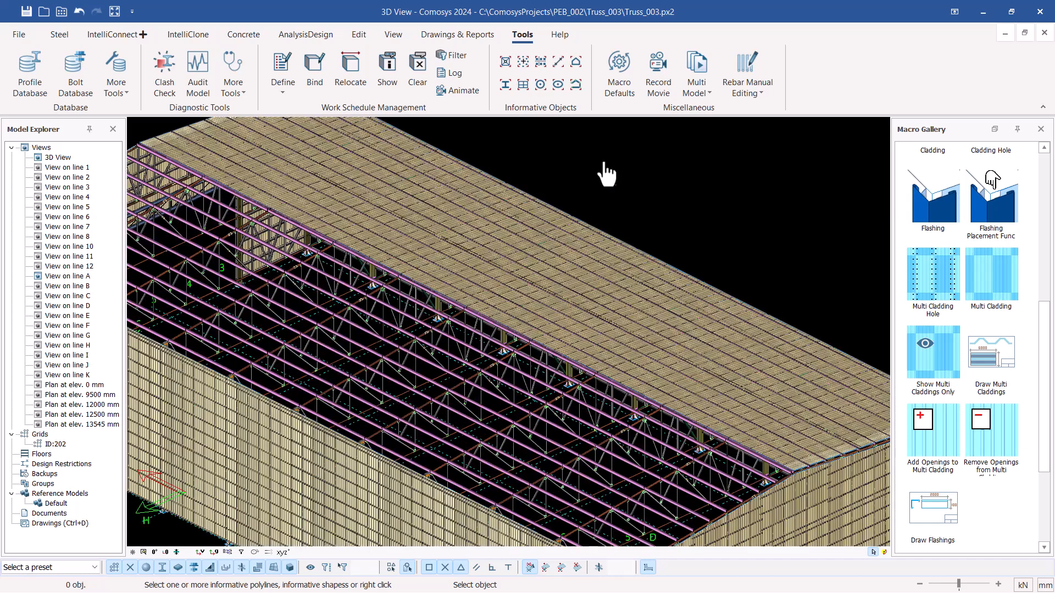
key("Escape")
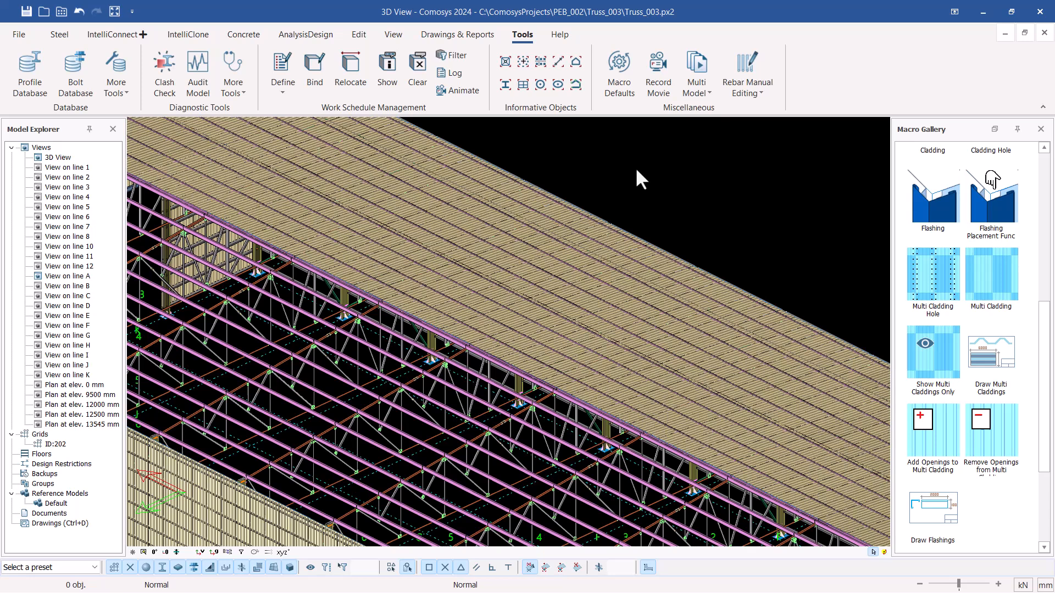
right_click(633, 169)
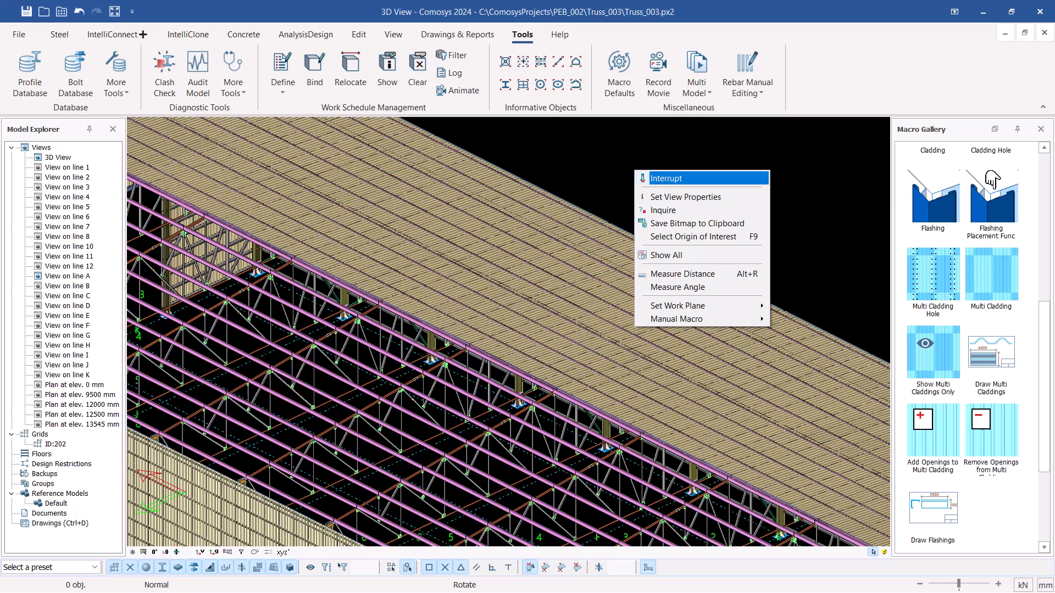
key("Escape")
Examine the finished cladding on the roof slope, the line K gable and the line 12 side wall from the corner at K/12
scroll(350, 263, "down", 6)
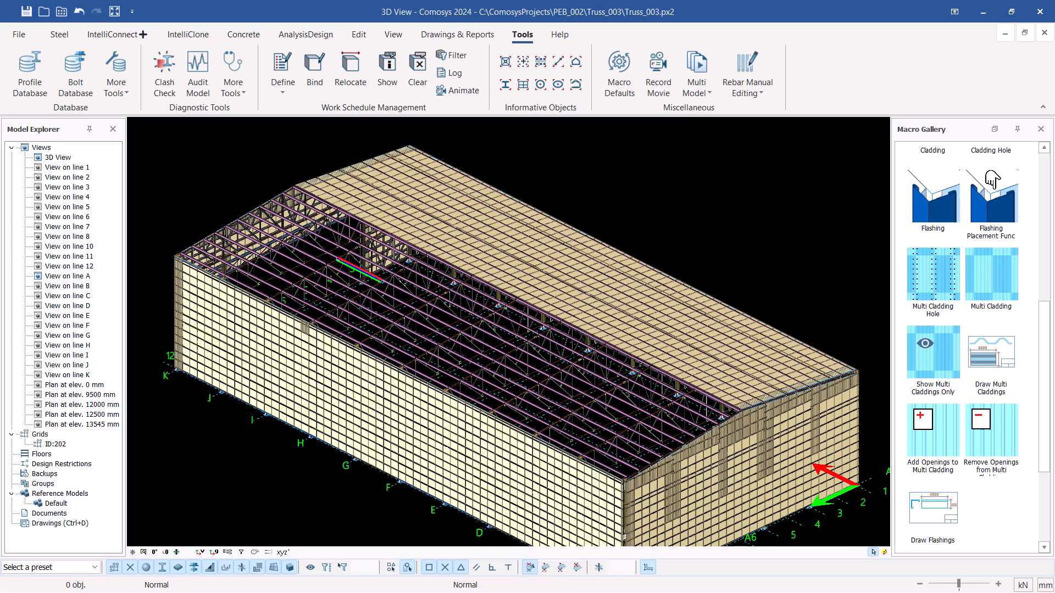
middle_click_drag(360, 270, 349, 360)
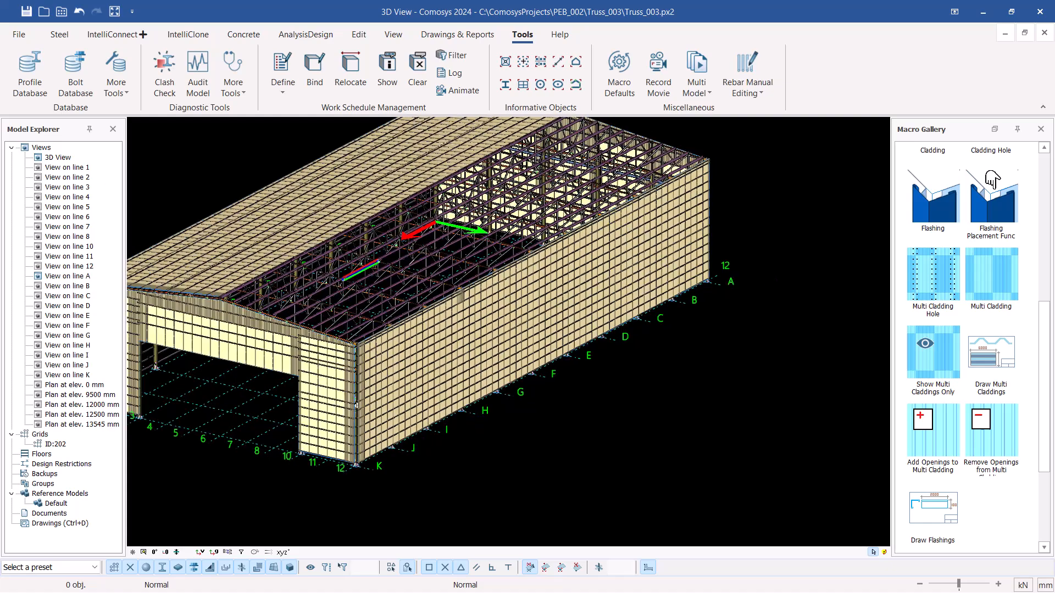
scroll(467, 253, "down", 3)
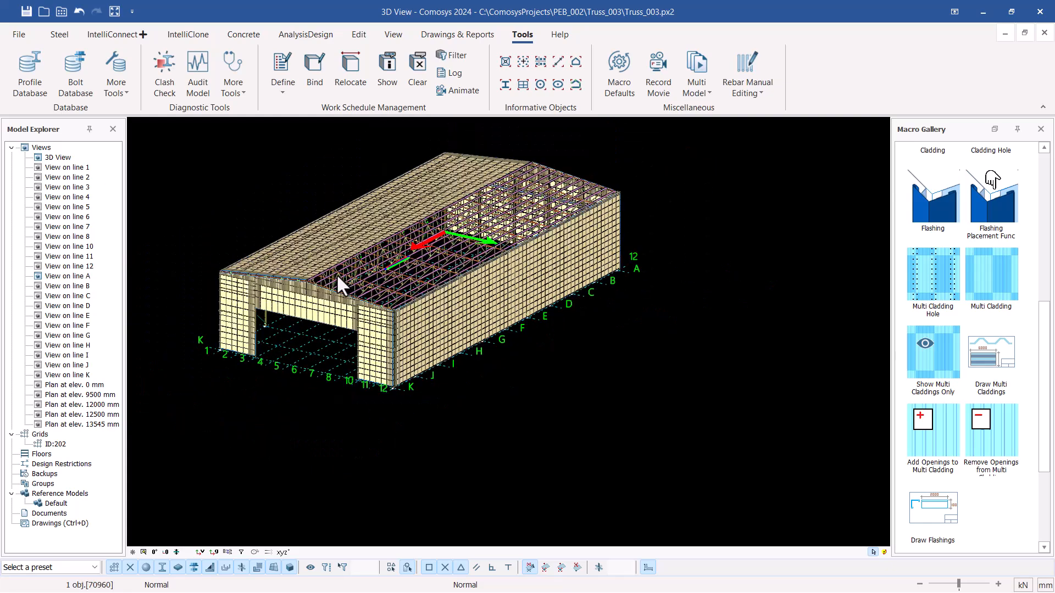
scroll(331, 277, "up", 2)
scroll(355, 331, "up", 2)
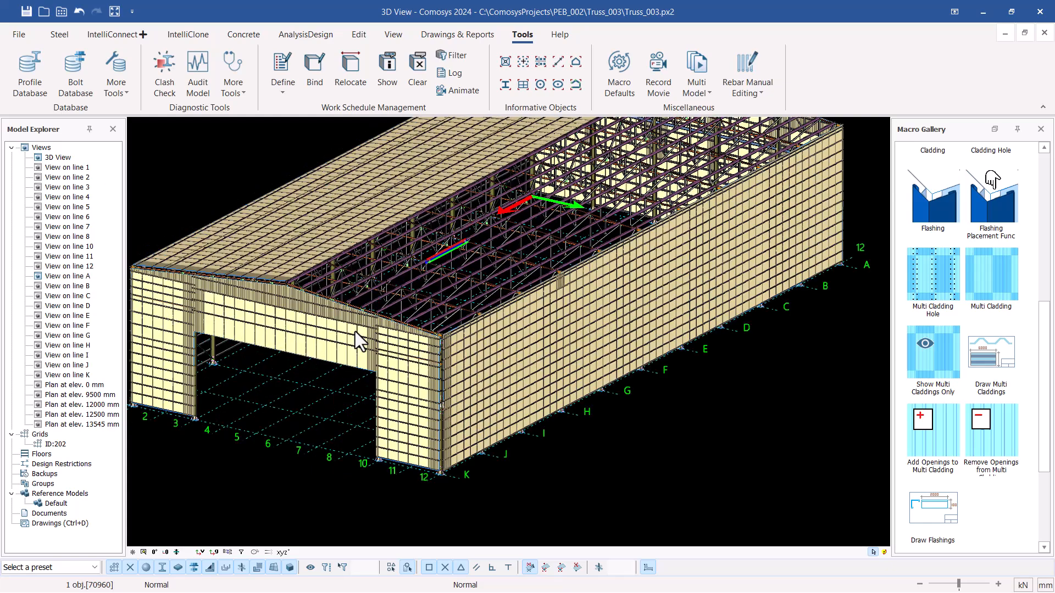
scroll(355, 332, "up", 1)
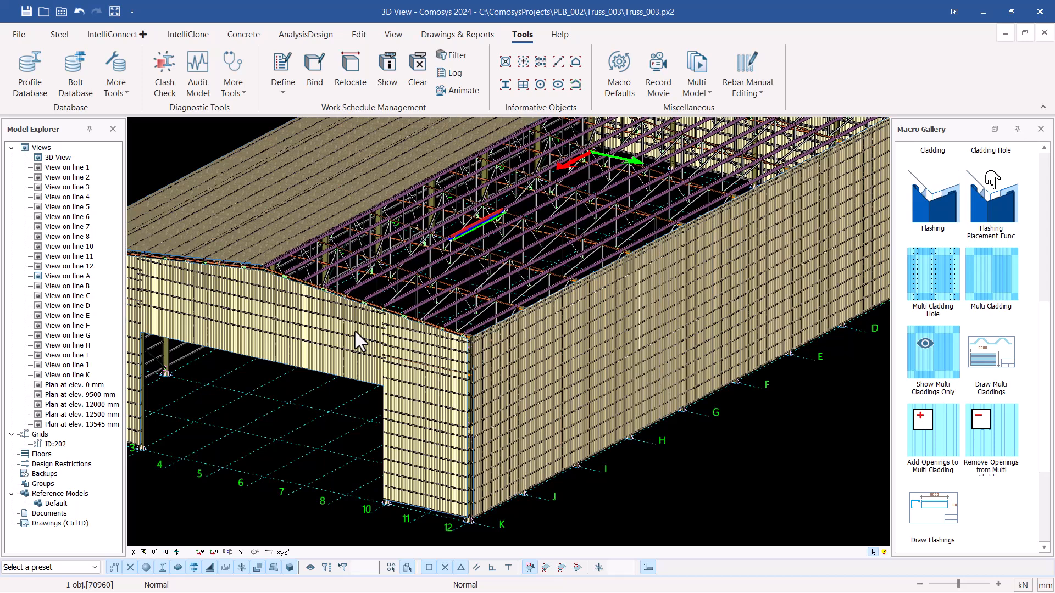
scroll(552, 285, "down", 1)
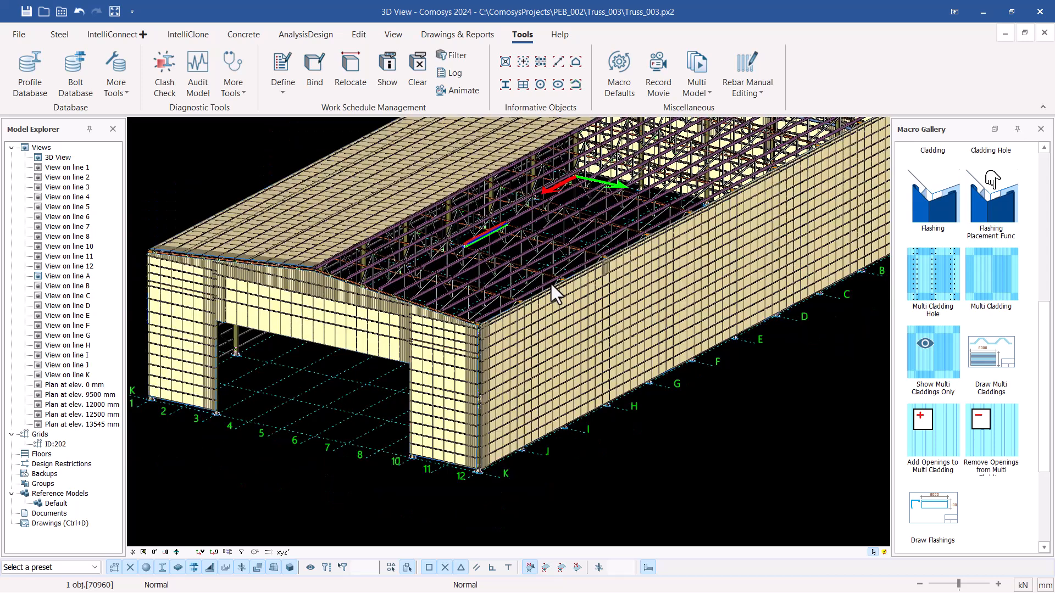